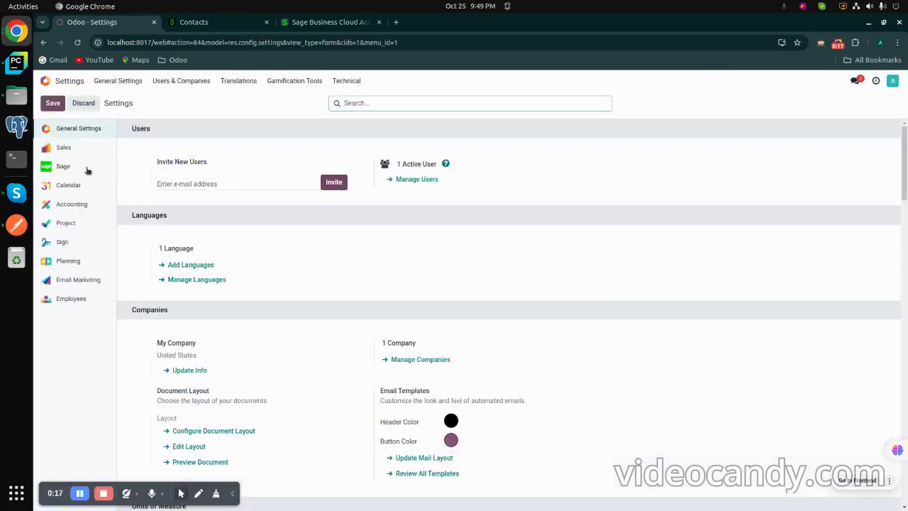
Step: Open the Sage section of Settings and select the empty Client Id and Secret key fields
left_click(65, 166)
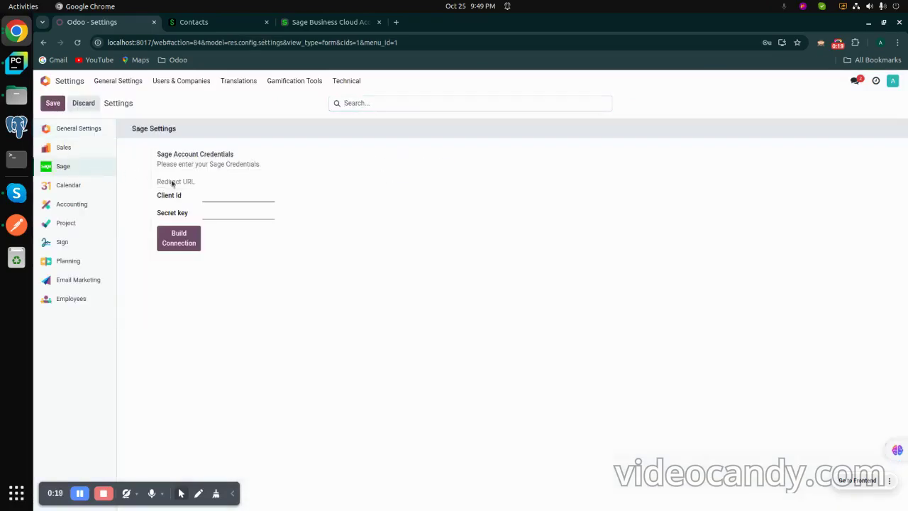
left_click(221, 194)
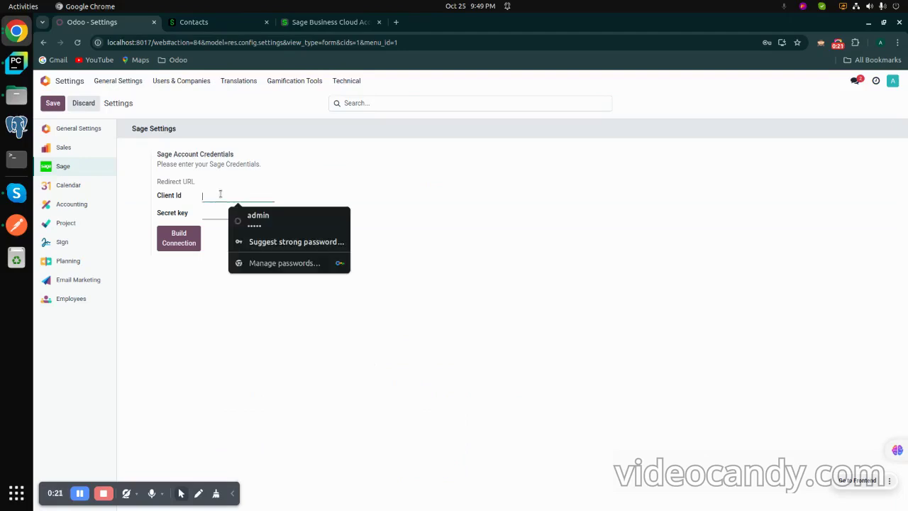
left_click(223, 212)
left_click(226, 185)
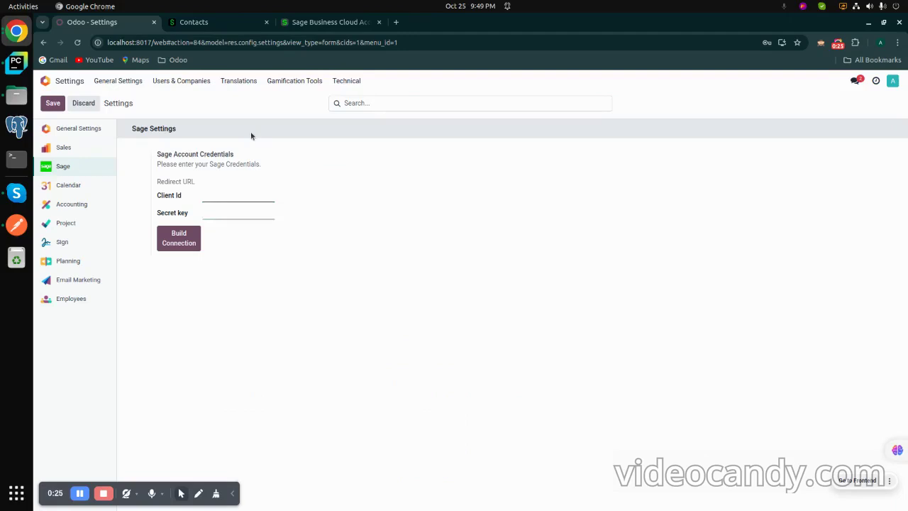
left_click(329, 26)
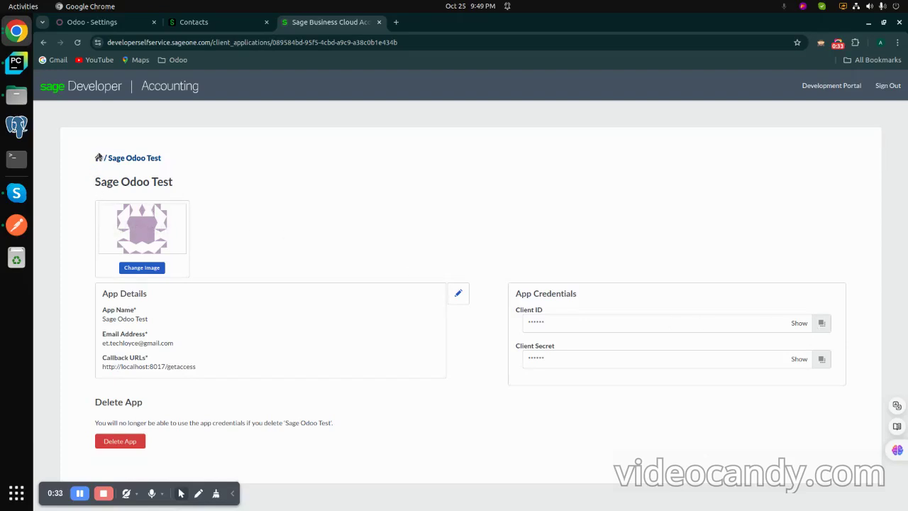
left_click(98, 157)
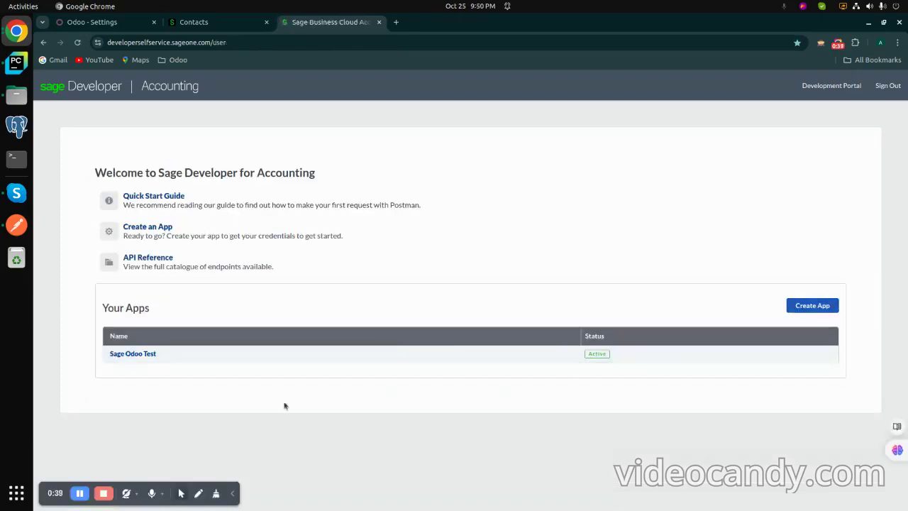
left_click(146, 355)
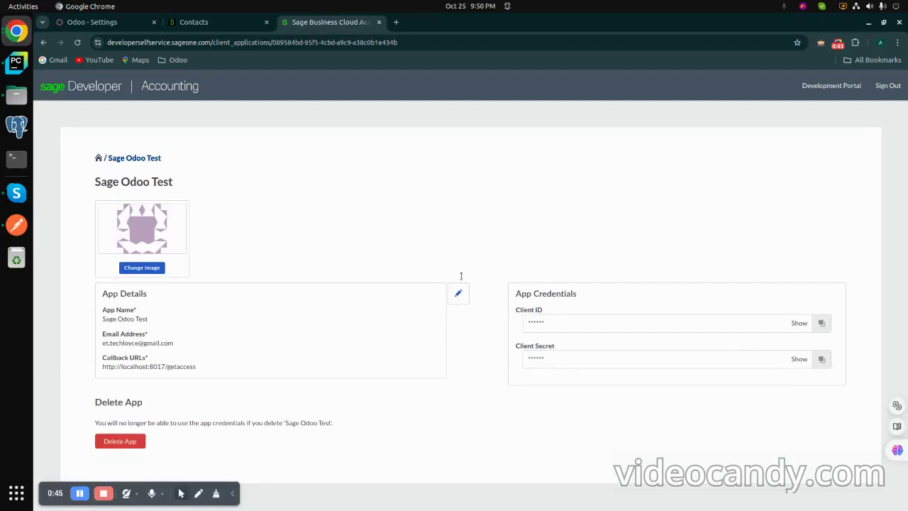
left_click(100, 22)
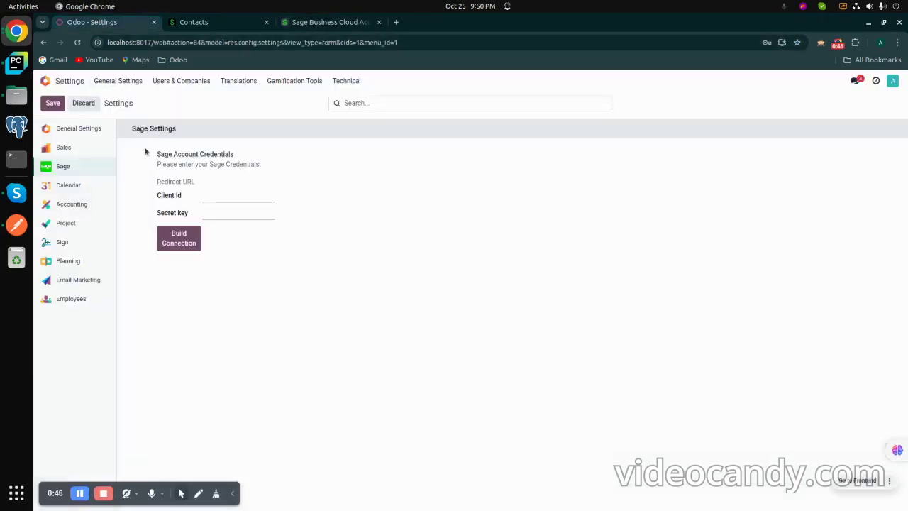
Step: Paste the Sage app's Client Id and Client Secret into the Odoo credential fields
left_click(211, 200)
key("ctrl+v")
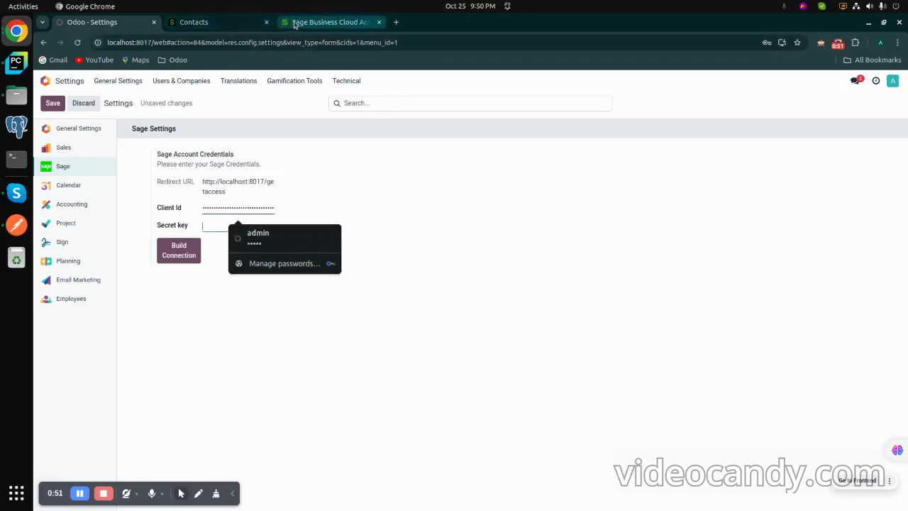
left_click(330, 22)
left_click(821, 360)
left_click(102, 22)
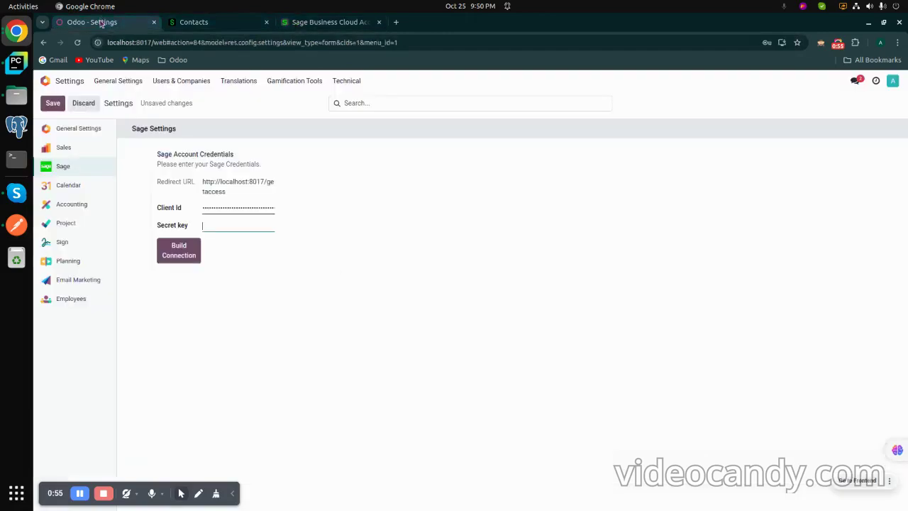
key("ctrl+v")
Step: Save the Sage credentials and build the connection to generate an access token
left_click(51, 105)
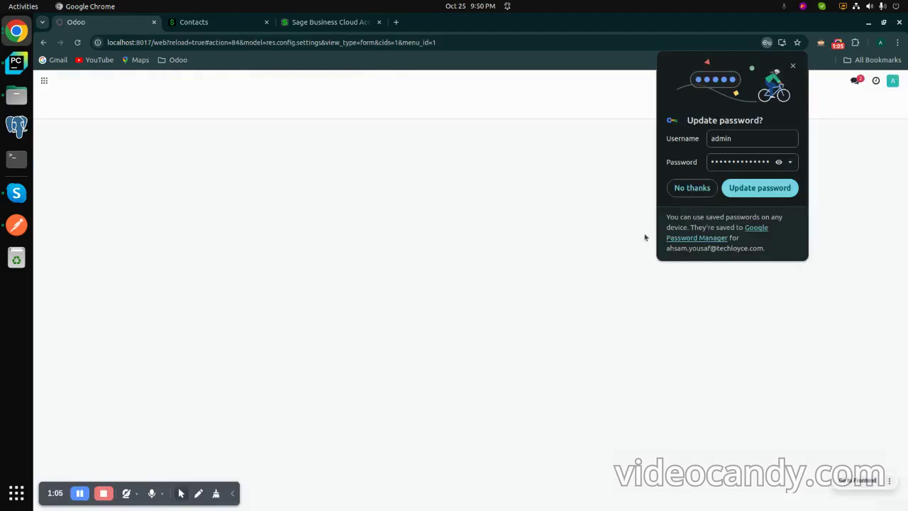
left_click(690, 190)
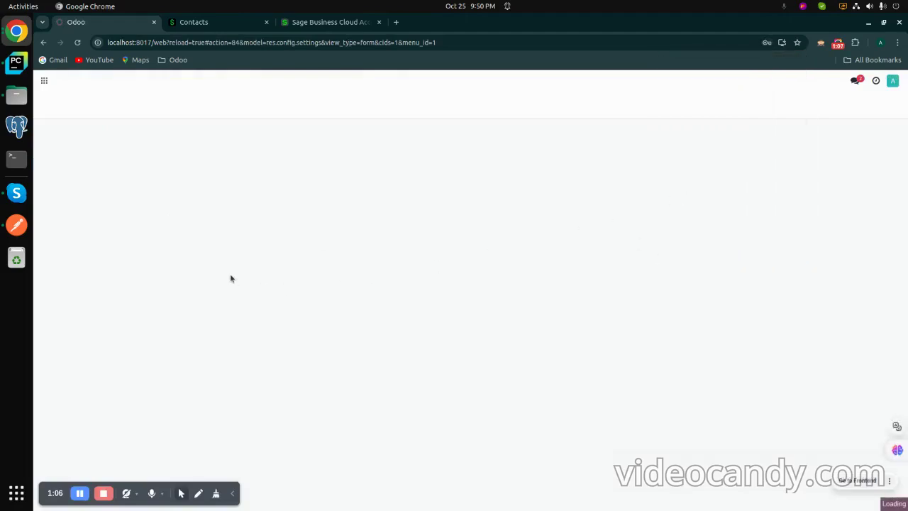
left_click(93, 173)
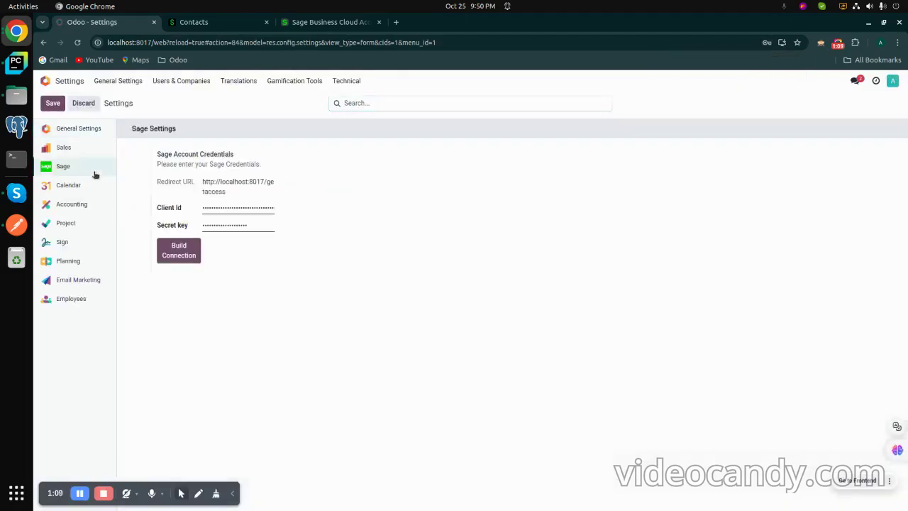
left_click(175, 254)
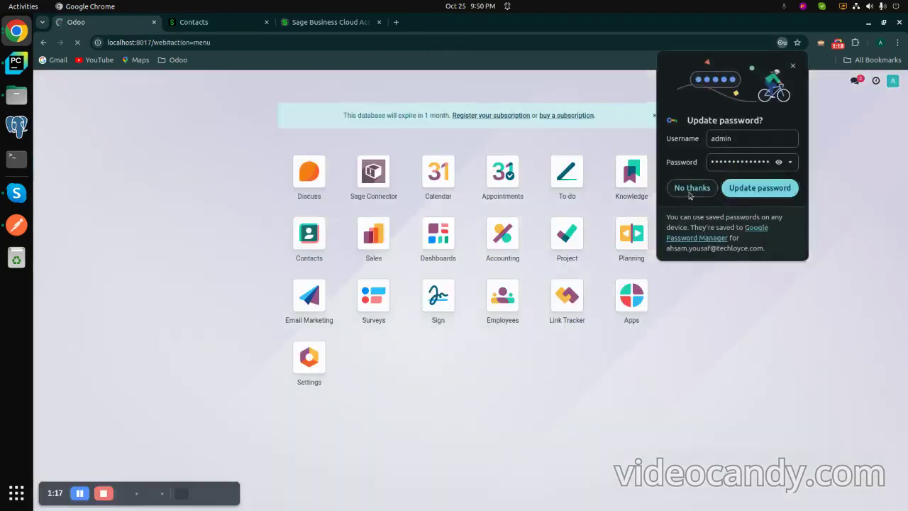
left_click(691, 188)
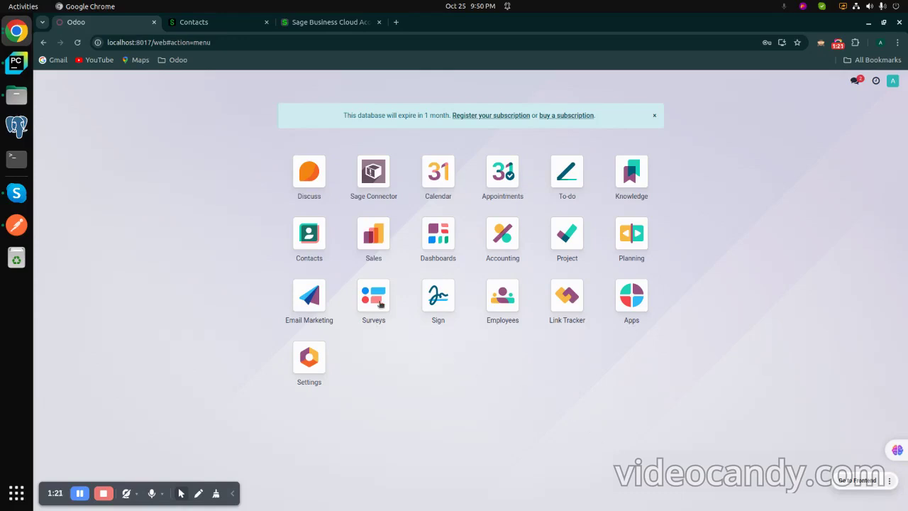
left_click(318, 239)
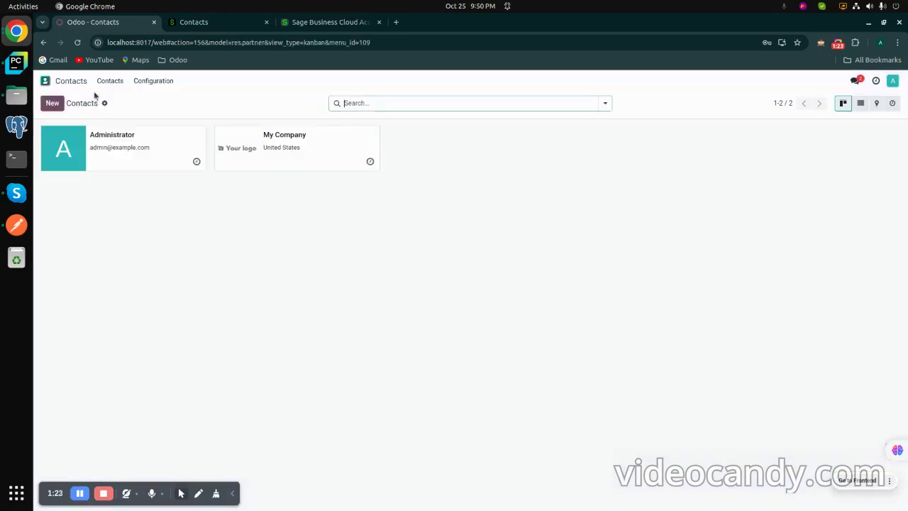
Step: Look at the Sales app, then open the Sage Connector app with its sync options
left_click(45, 80)
left_click(362, 232)
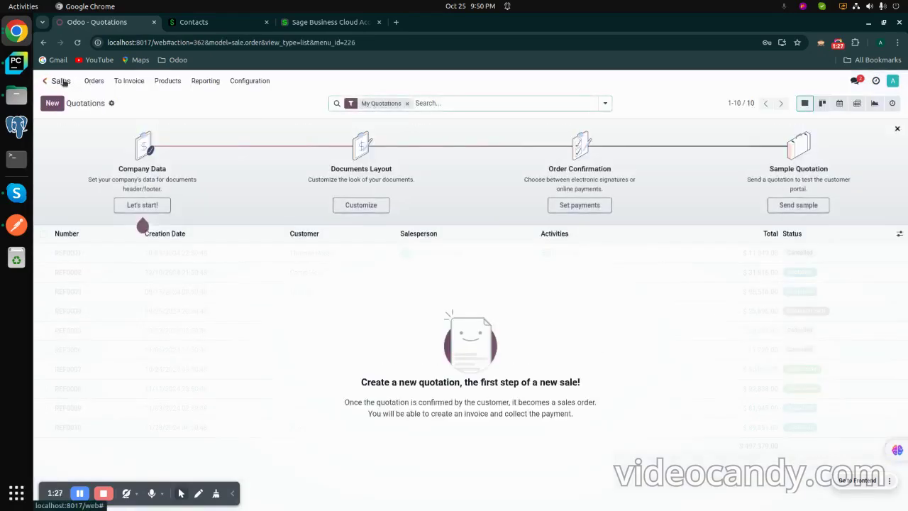
left_click(46, 81)
left_click(374, 180)
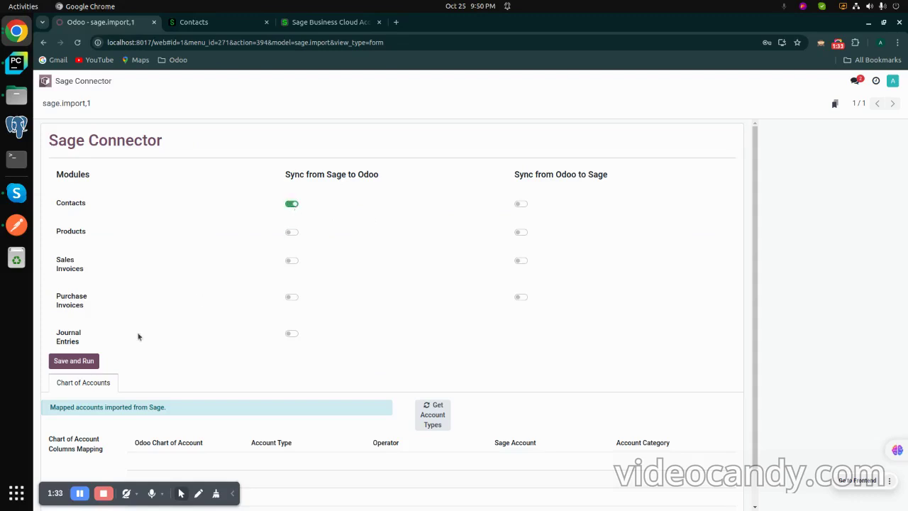
Step: Save and run the Contacts sync, then open Contacts in a duplicated tab
left_click(86, 363)
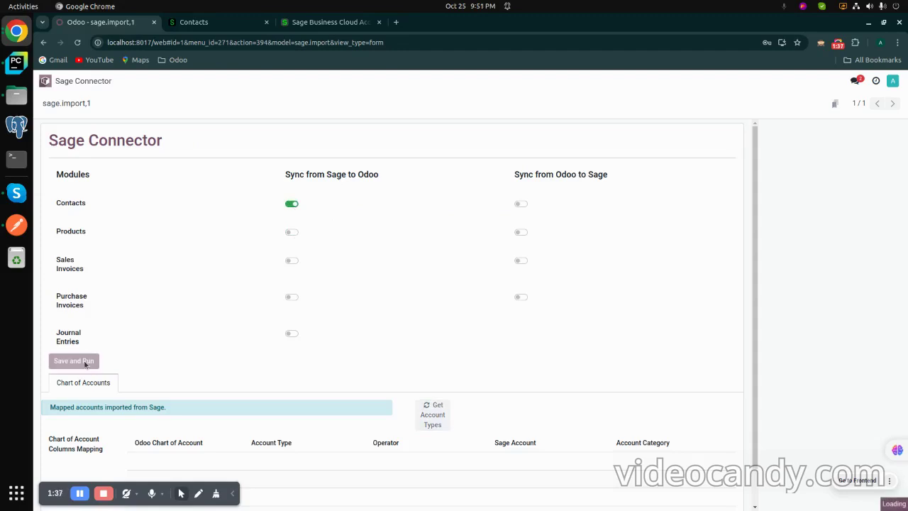
right_click(129, 24)
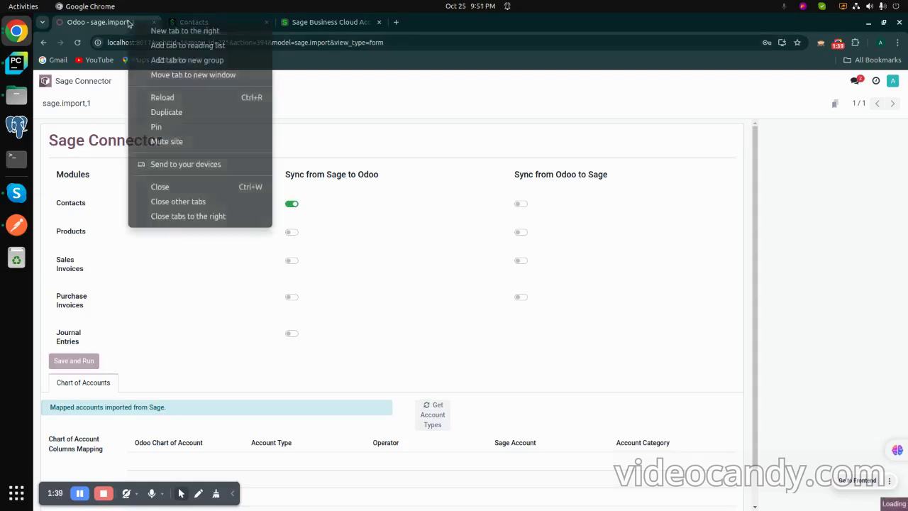
left_click(157, 112)
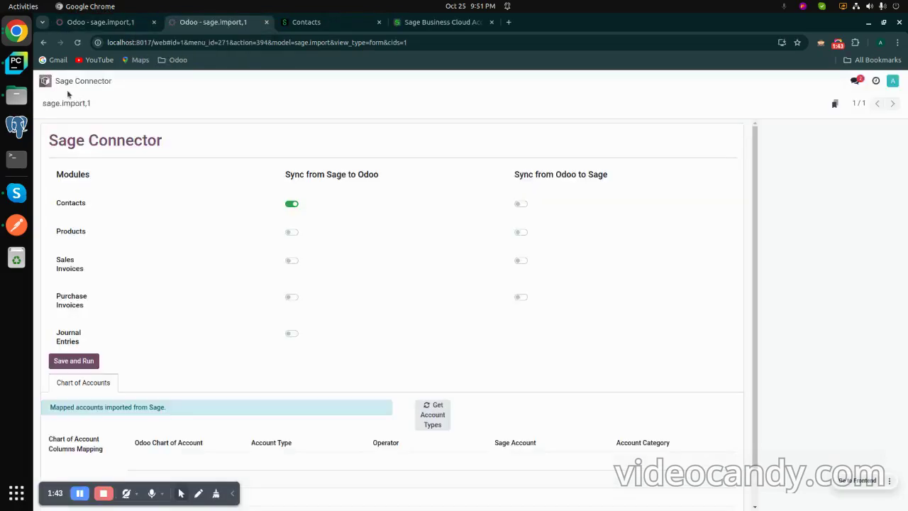
left_click(68, 83)
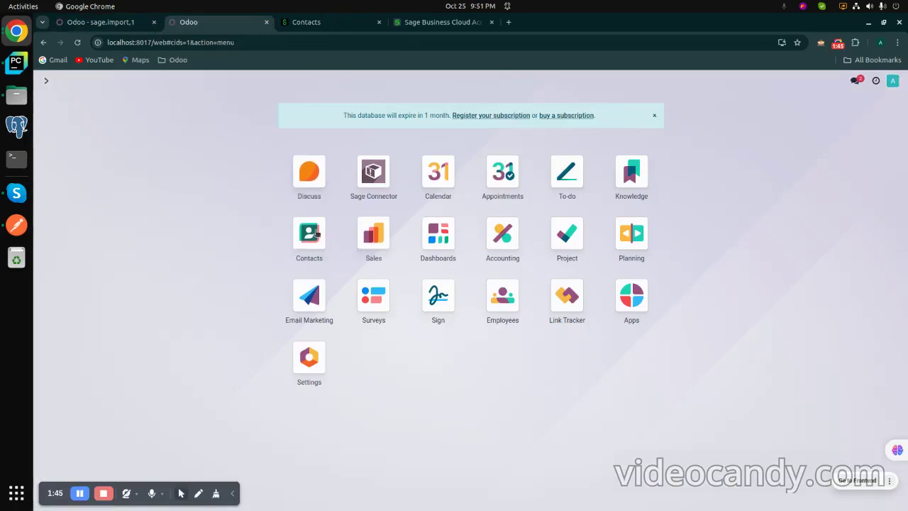
left_click(313, 233)
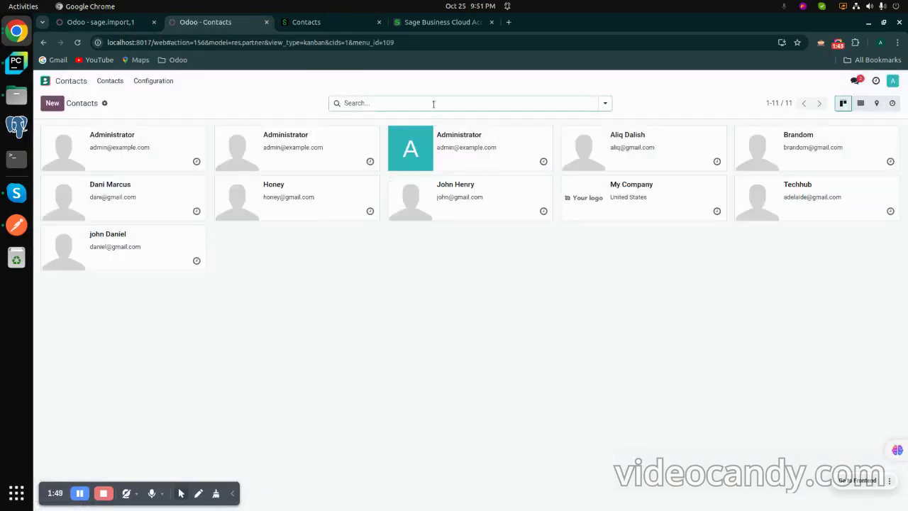
Step: Switch Products syncing from Sage to Odoo on and run the sync
left_click(129, 24)
left_click(291, 232)
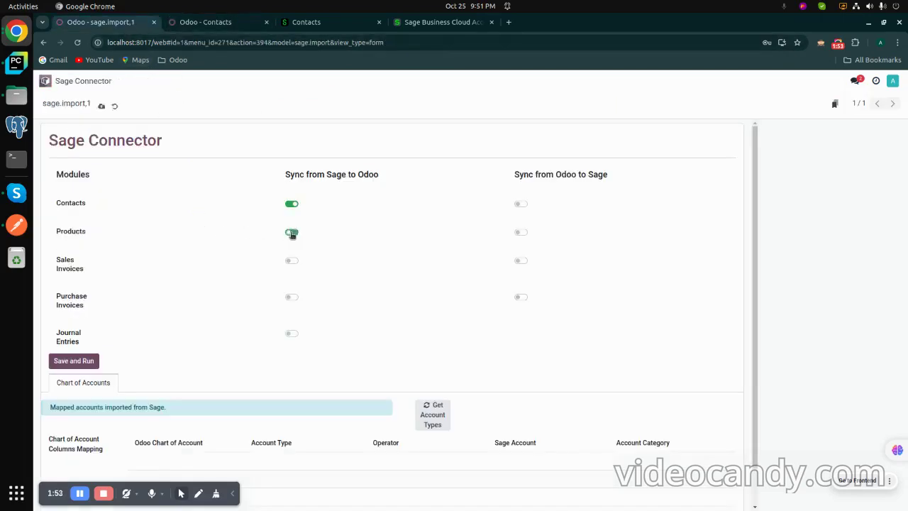
left_click(73, 362)
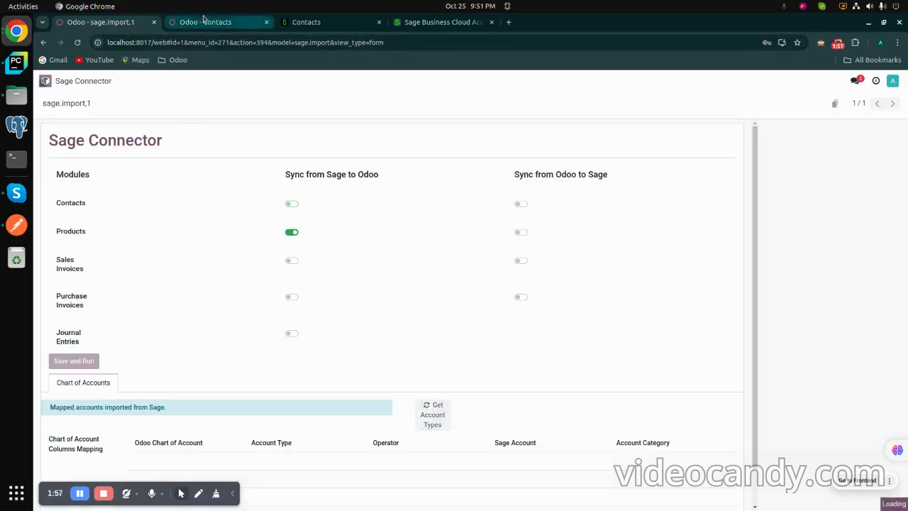
Step: Check the seven synced products in Sales Products, then switch Products syncing off
left_click(204, 23)
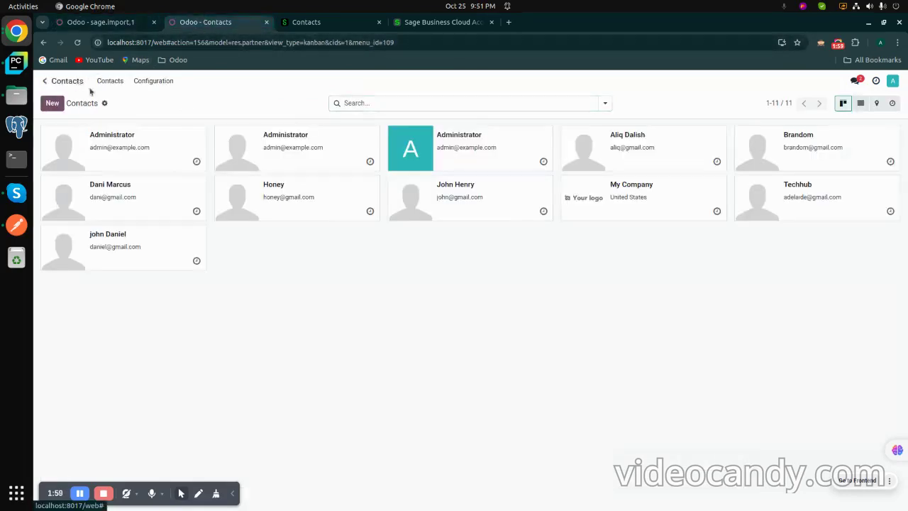
left_click(81, 83)
left_click(373, 238)
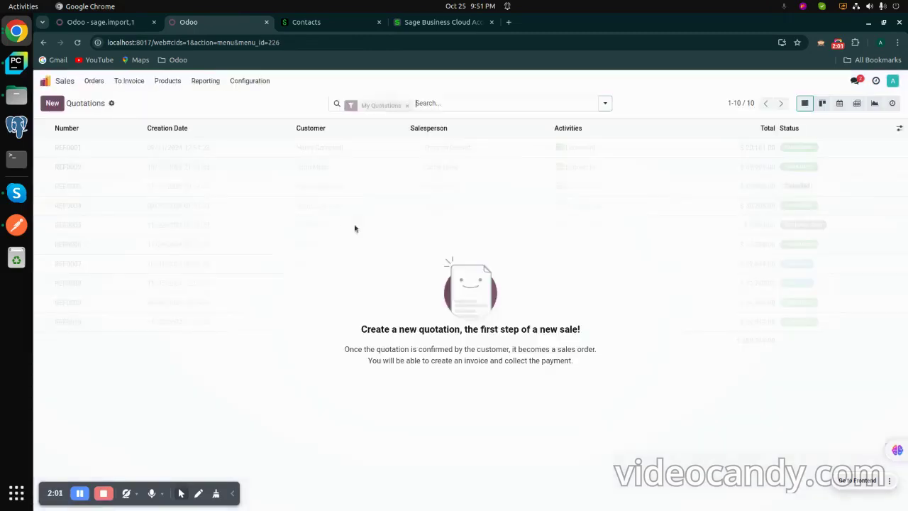
left_click(168, 81)
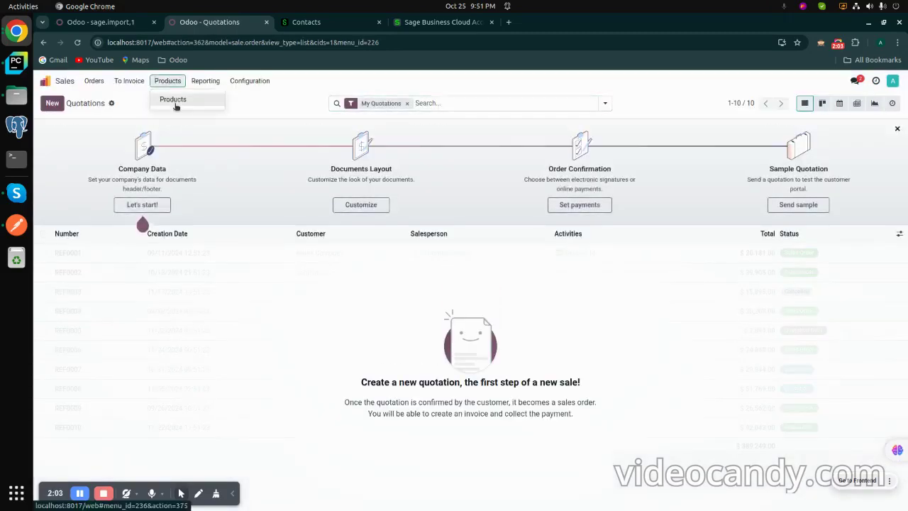
left_click(172, 97)
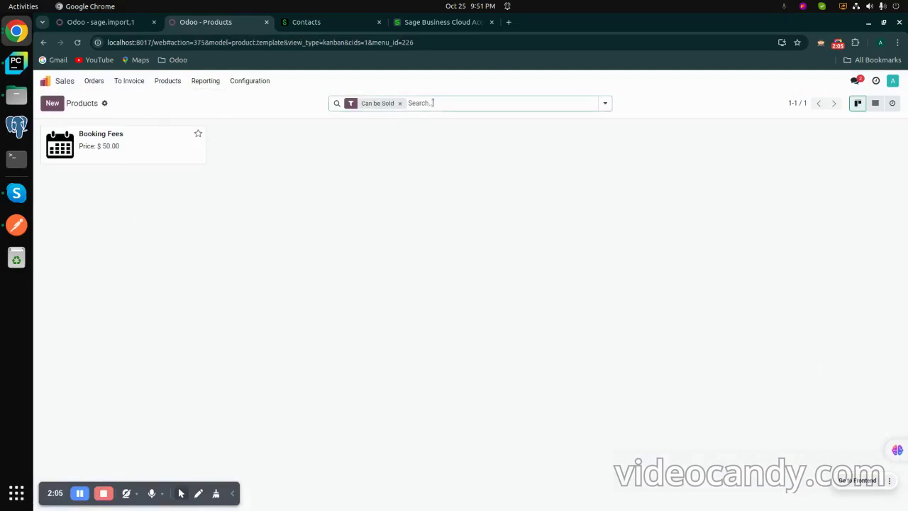
key("BackSpace")
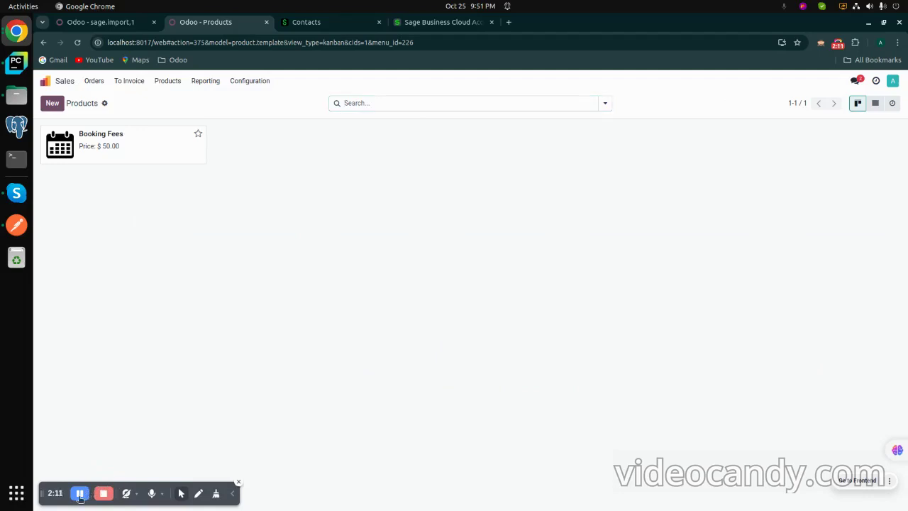
left_click(399, 103)
key("Return")
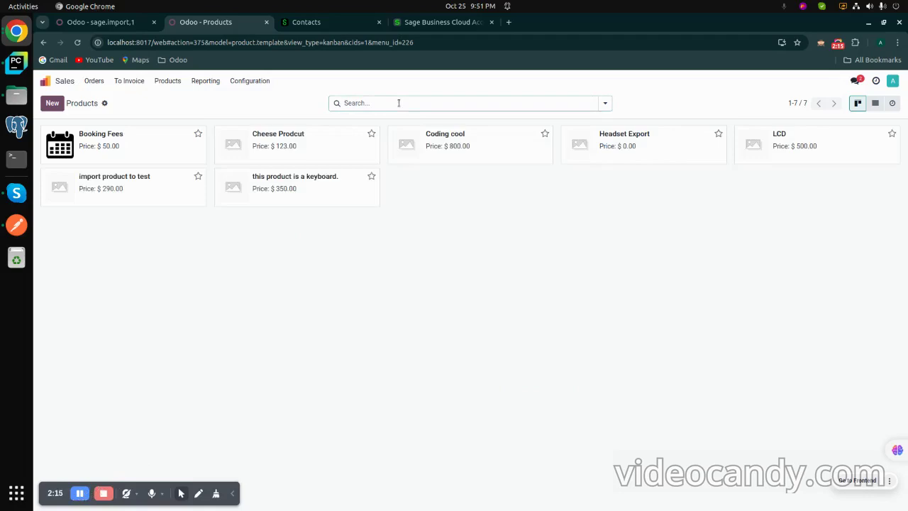
left_click(115, 24)
left_click(292, 232)
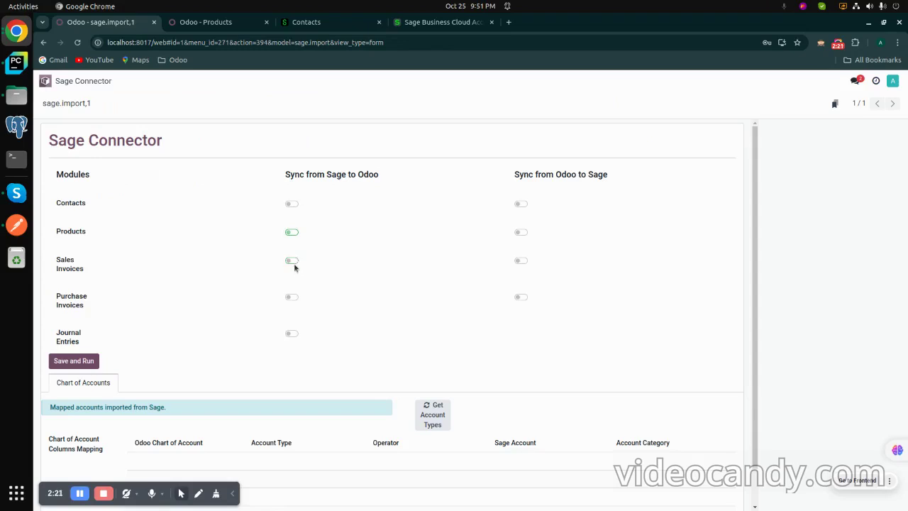
Step: Import Sales Invoices from Sage and confirm quotations SI-1 to SI-5 in Sales
left_click(292, 261)
left_click(89, 362)
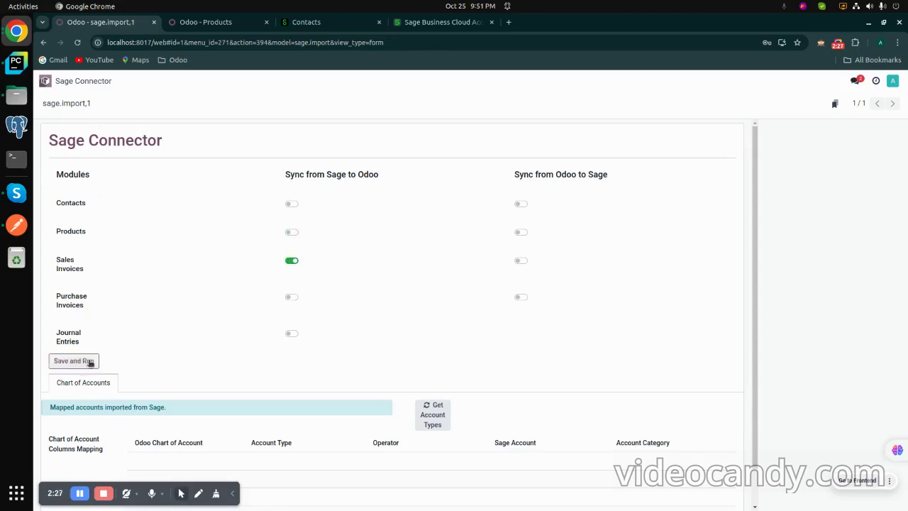
left_click(213, 22)
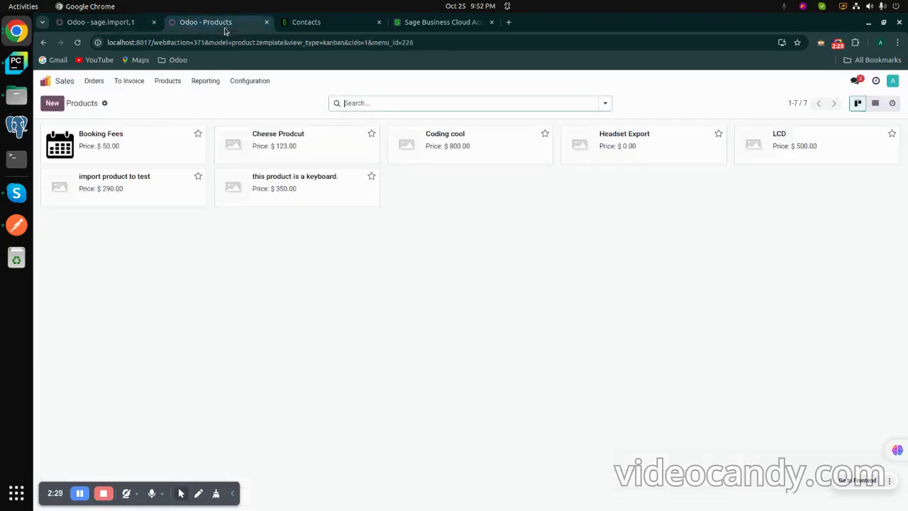
left_click(95, 81)
left_click(107, 100)
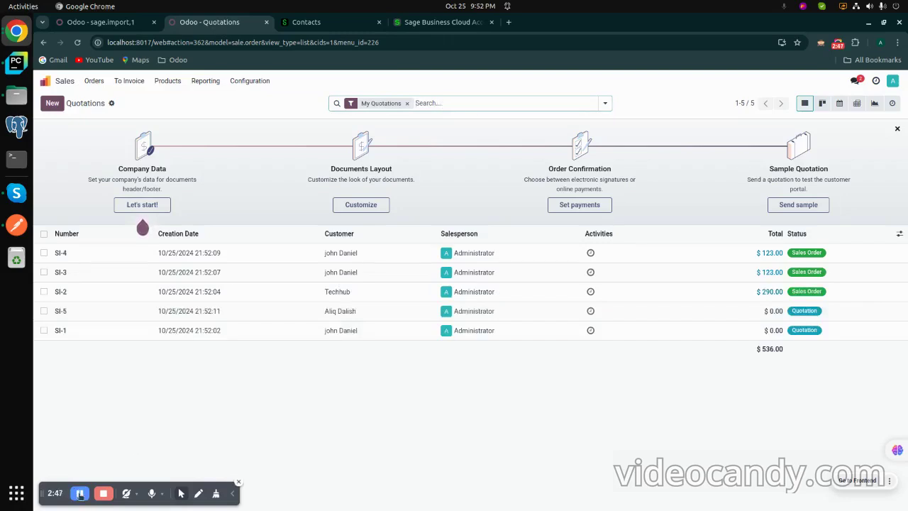
key("ctrl+Page_Up")
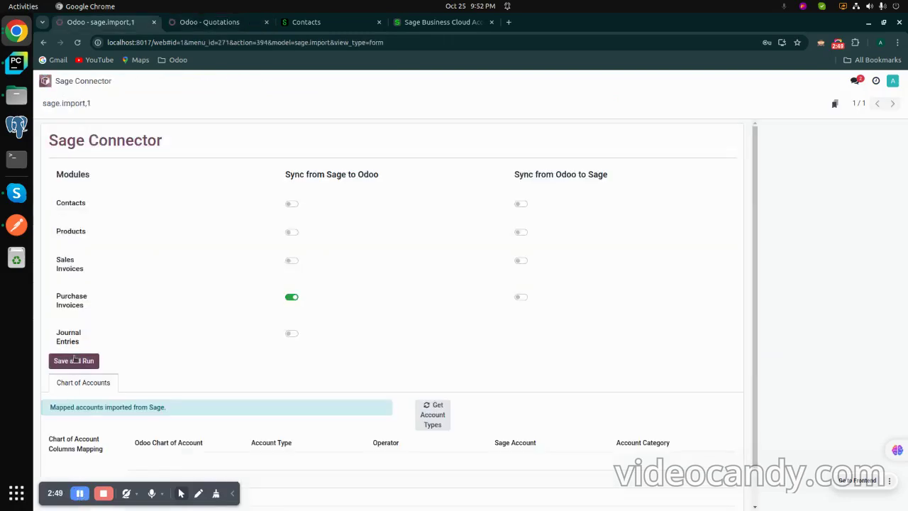
Step: Run the purchase invoice import and view the four draft vendor bills in Accounting
left_click(78, 361)
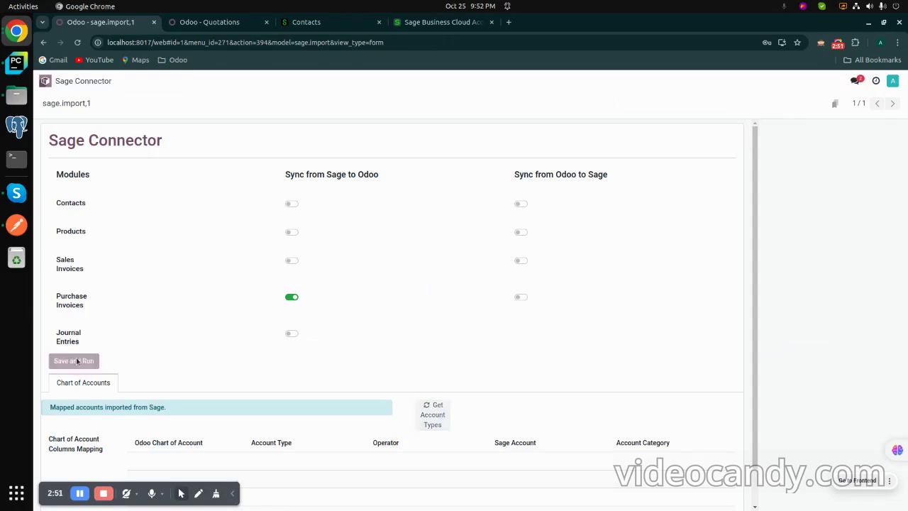
left_click(228, 24)
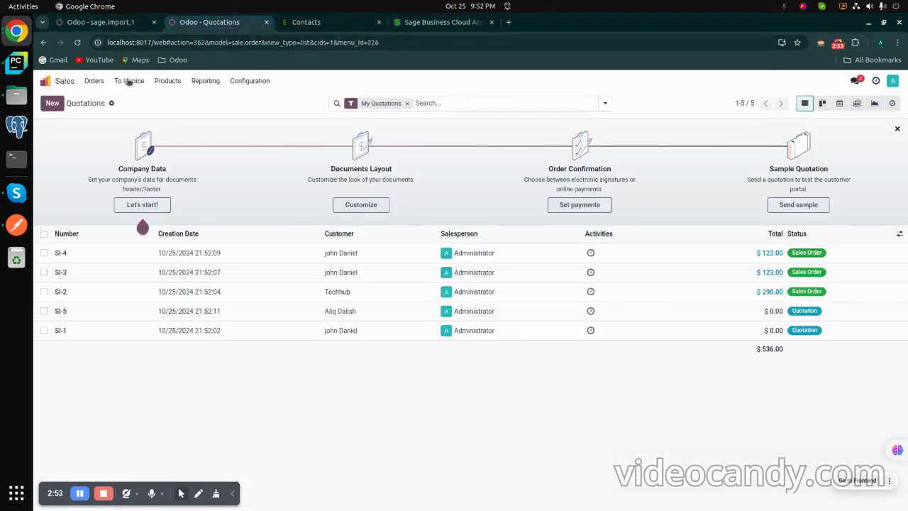
left_click(54, 81)
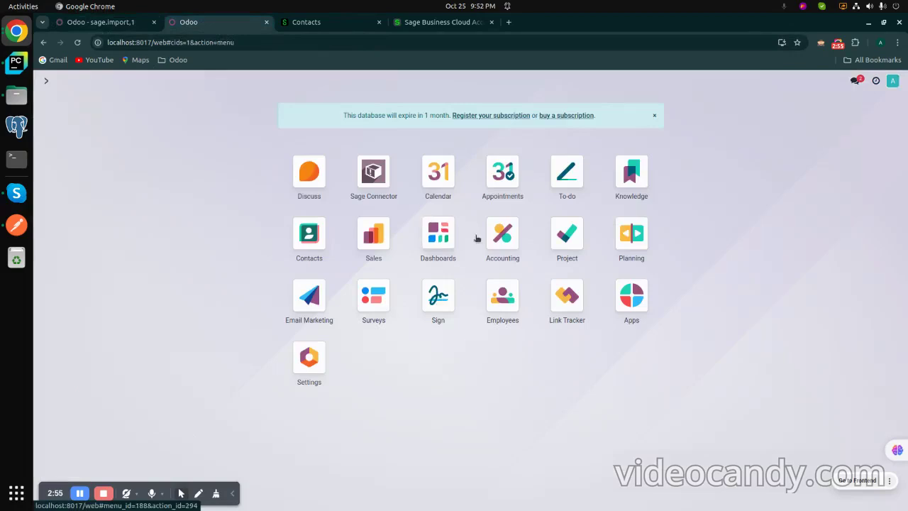
left_click(506, 237)
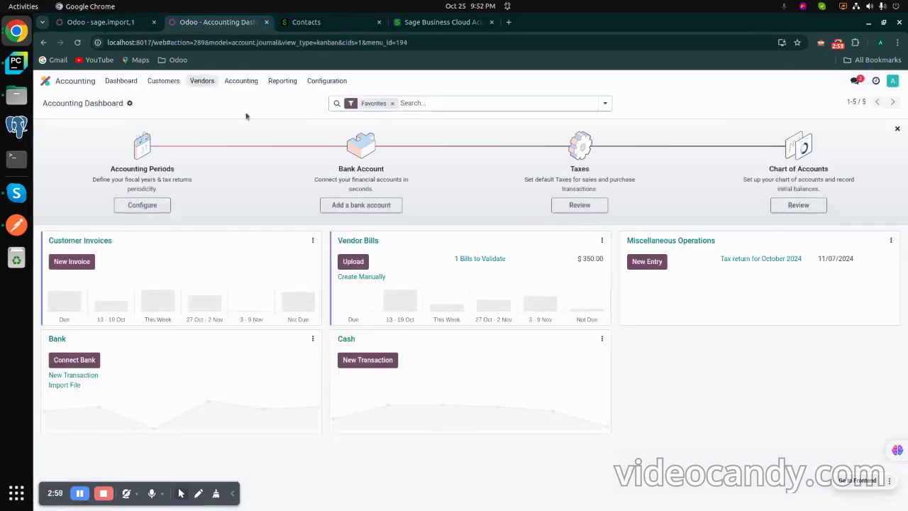
left_click(202, 80)
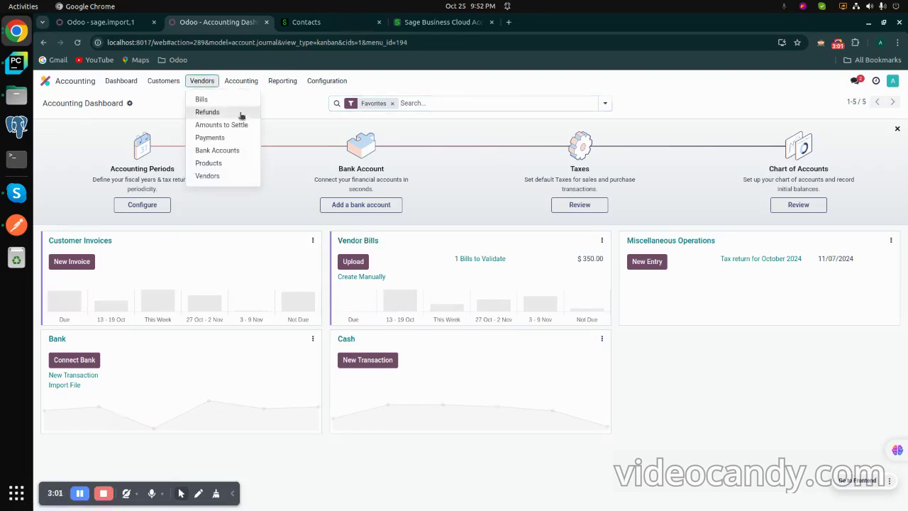
left_click(211, 97)
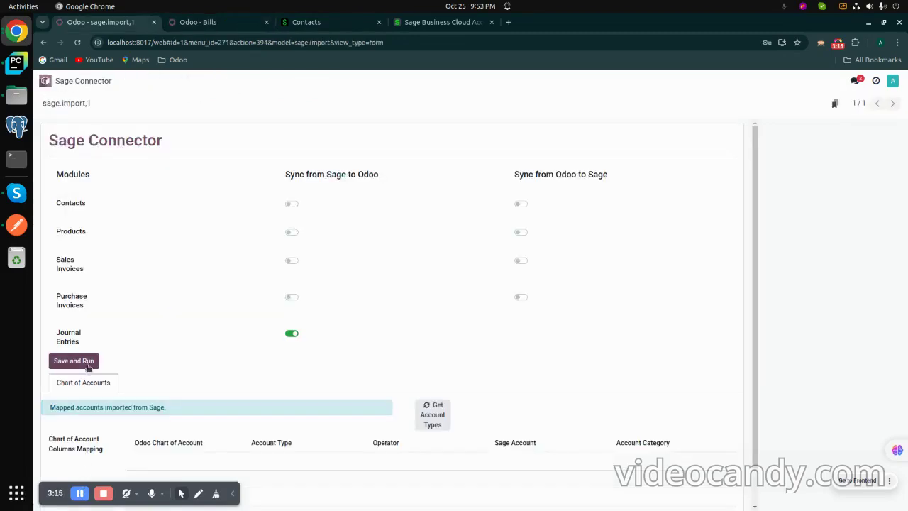
Step: Run the Journal Entries import and review the six draft entries totalling $-2,400.00
left_click(88, 364)
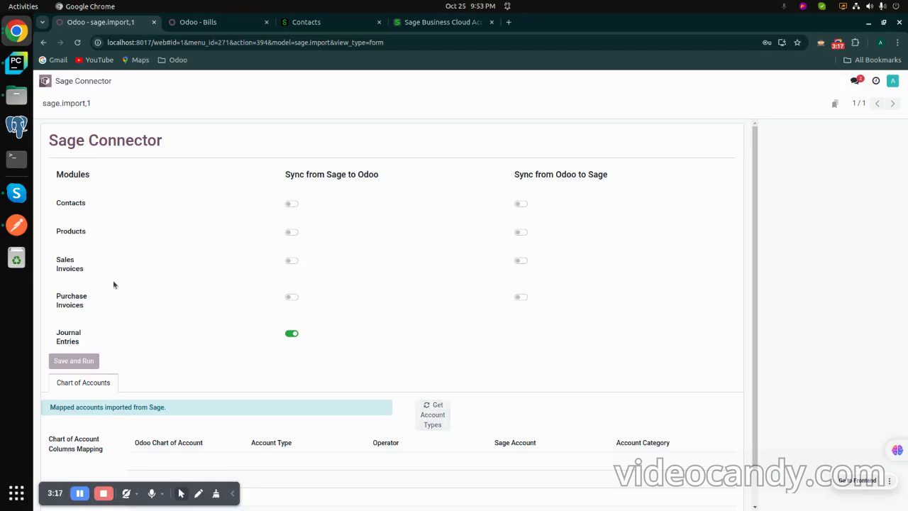
left_click(230, 26)
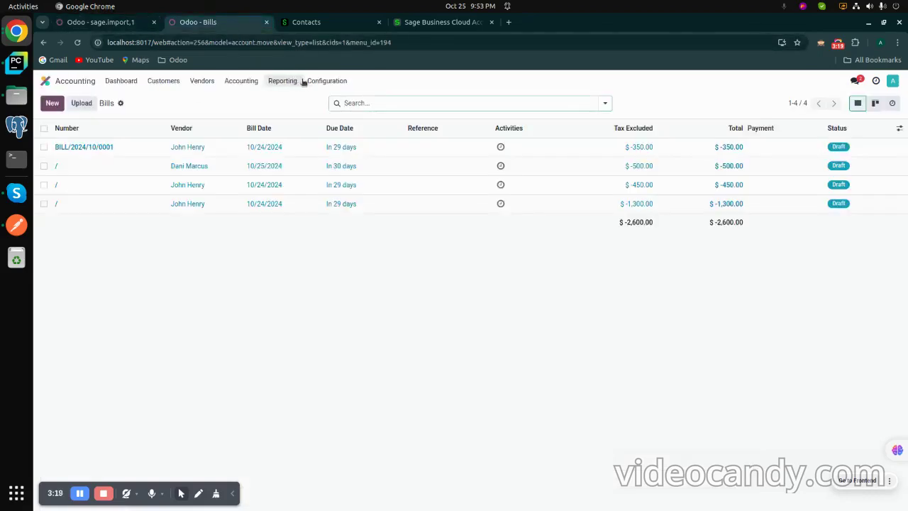
left_click(250, 84)
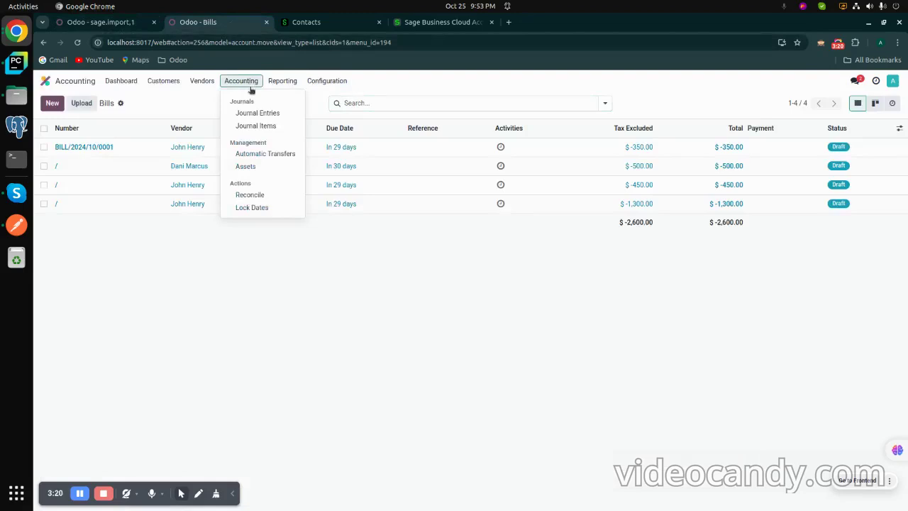
left_click(255, 126)
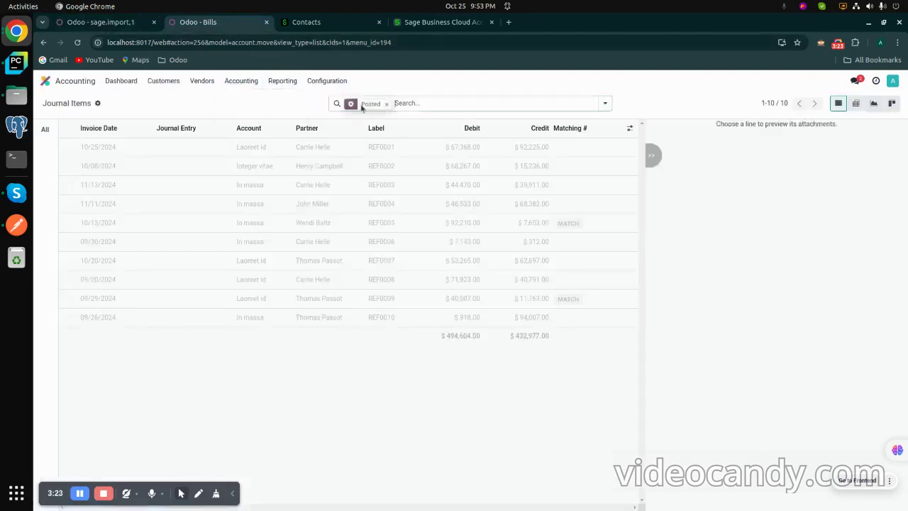
left_click(250, 83)
left_click(253, 115)
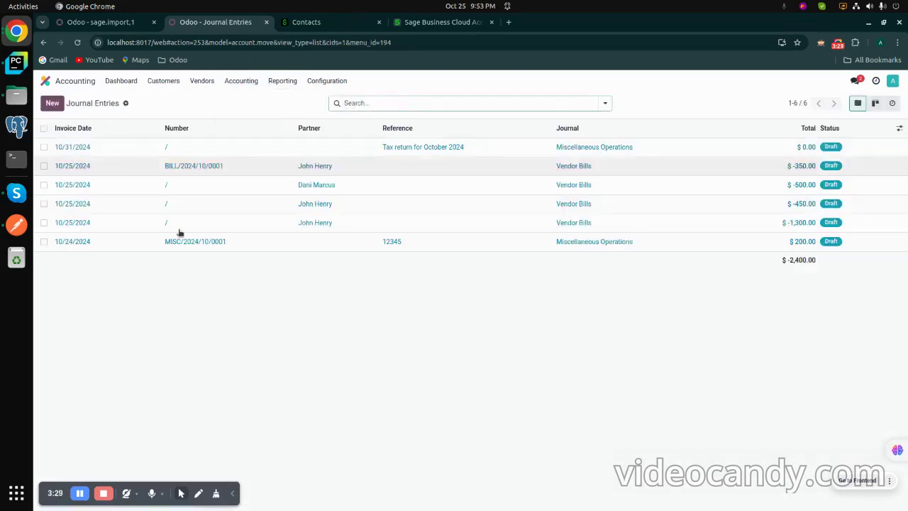
left_click(81, 493)
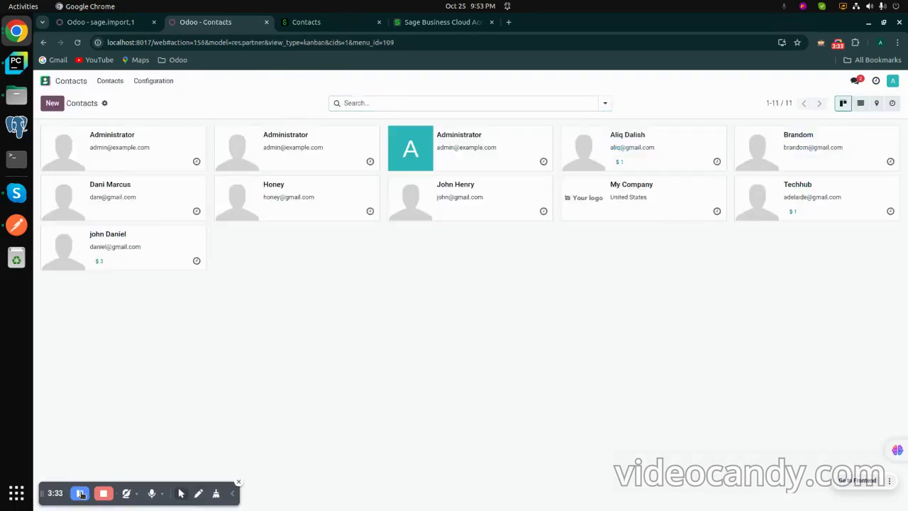
Step: Create a new Individual contact and enter the person's full name, capitalised
left_click(130, 24)
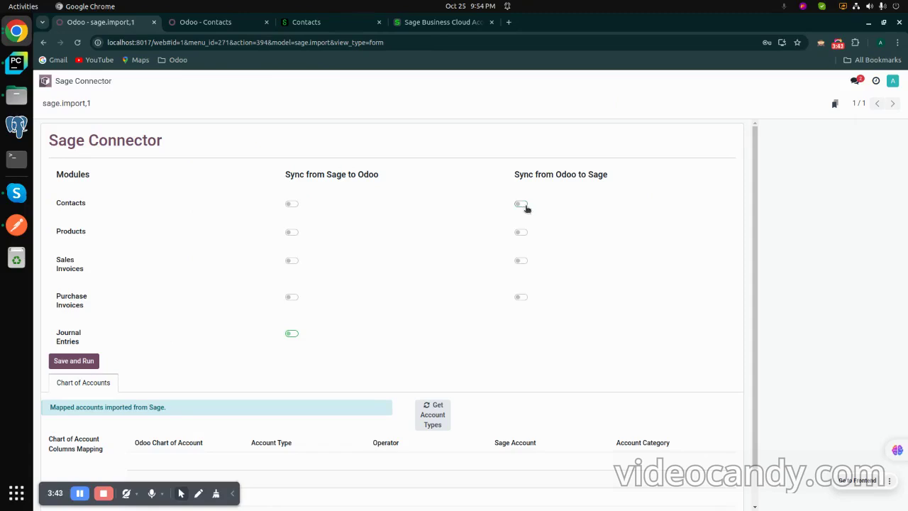
left_click(213, 22)
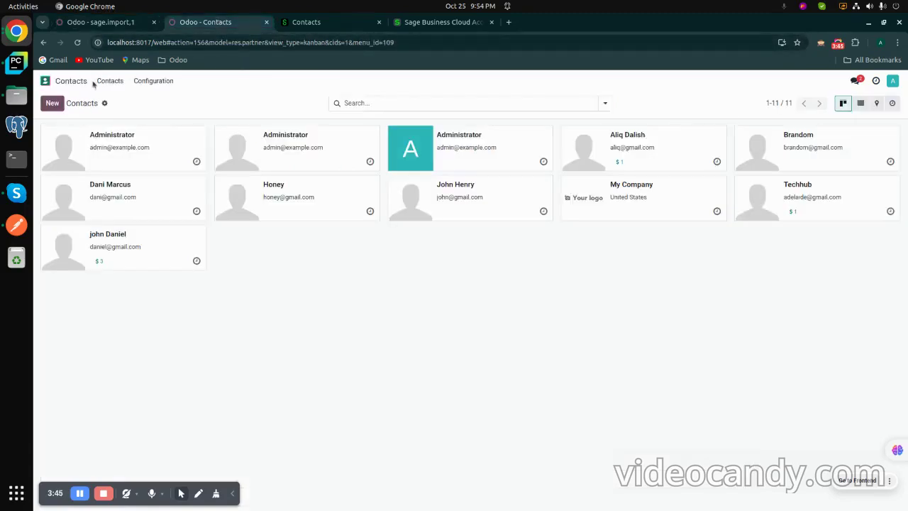
left_click(51, 102)
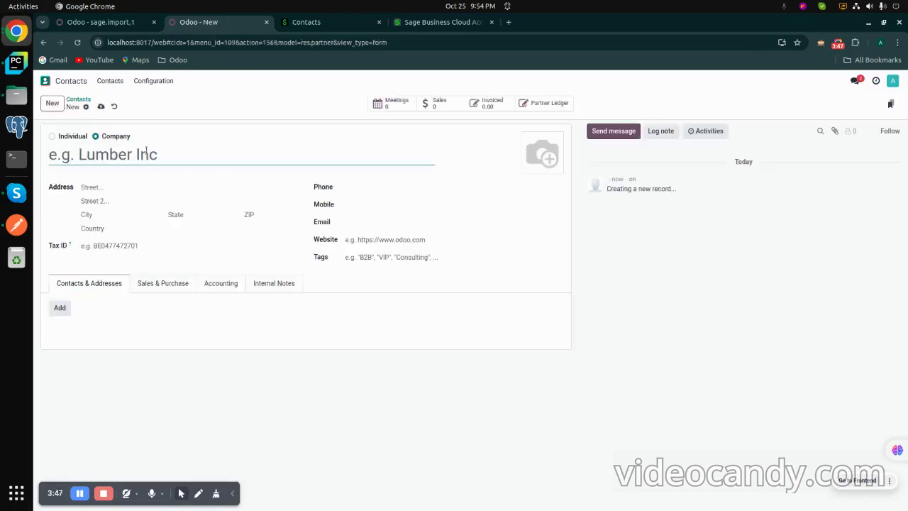
left_click(52, 136)
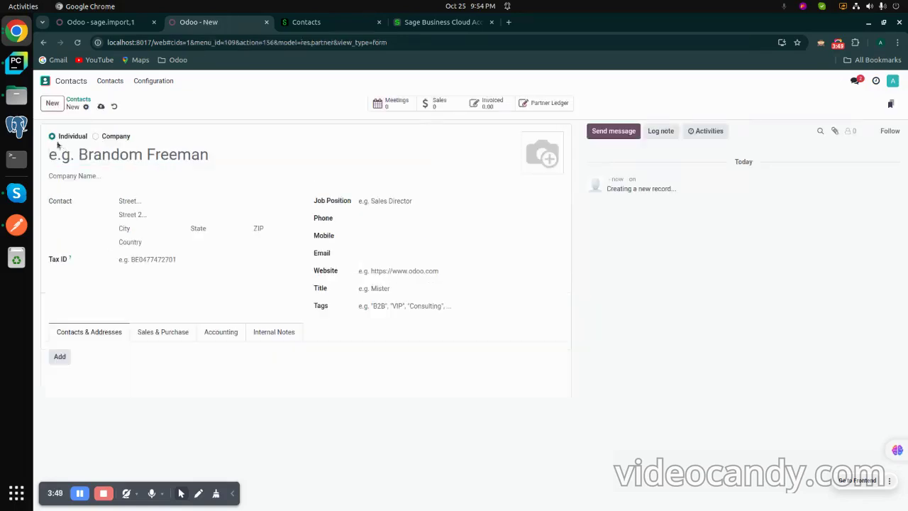
left_click(123, 156)
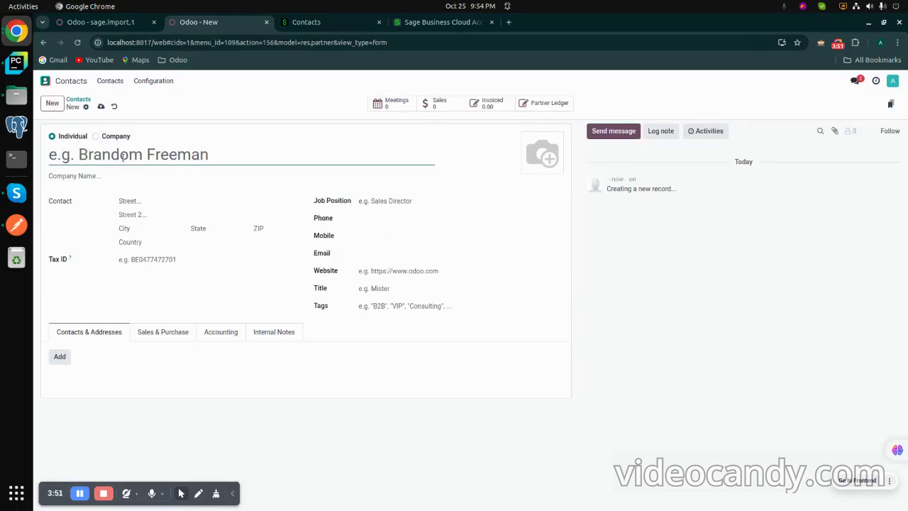
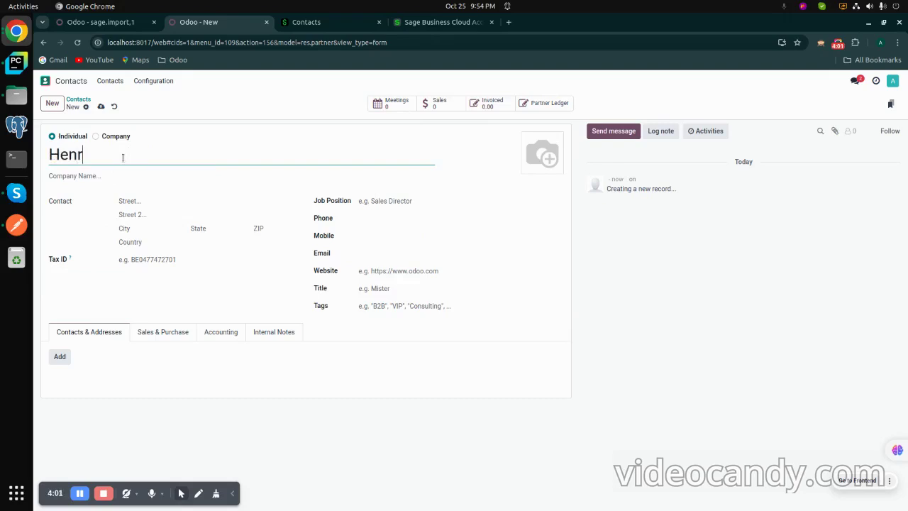
left_click(396, 254)
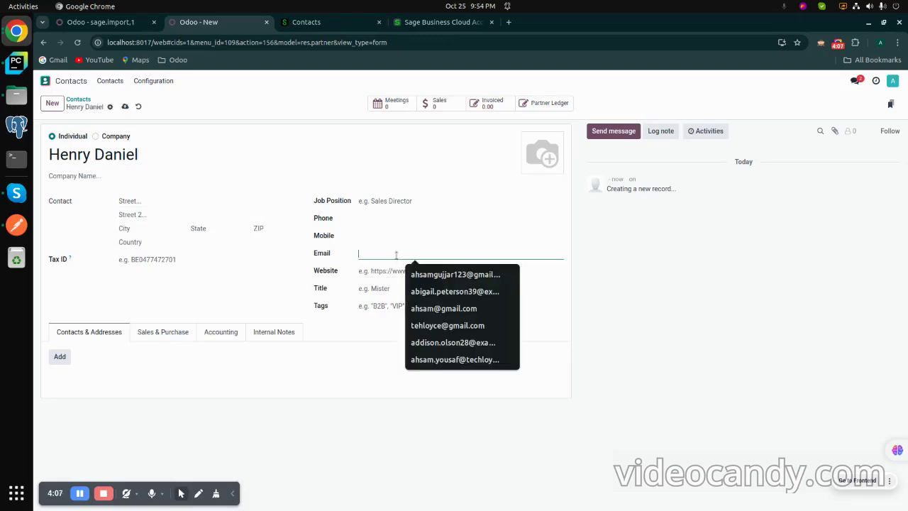
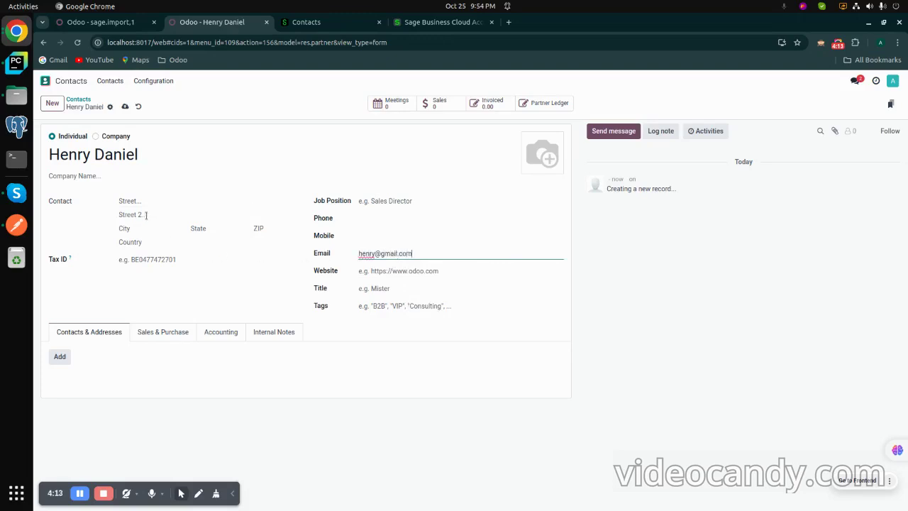
Step: Fill in the contact's e-mail and street address
left_click(151, 202)
type("new")
type(" stree")
type("t fail")
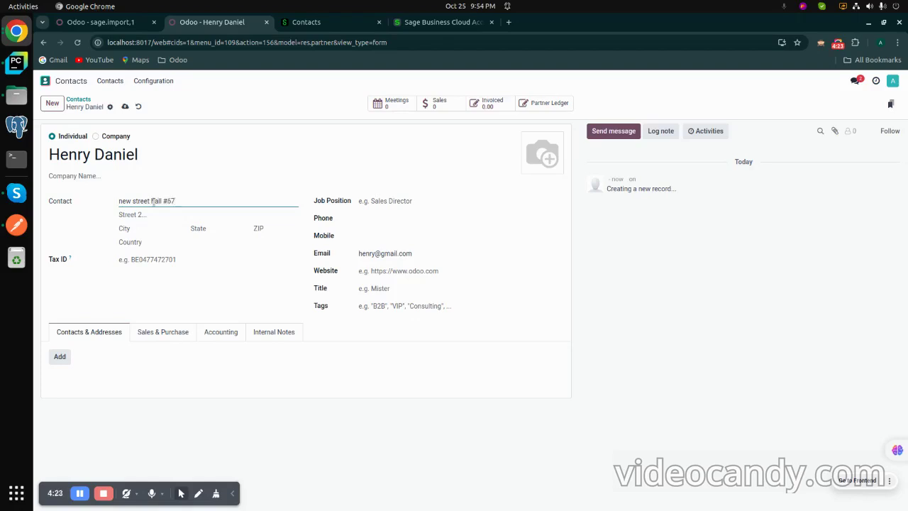
Step: Set the contact's country to United Kingdom and save the record
left_click(156, 242)
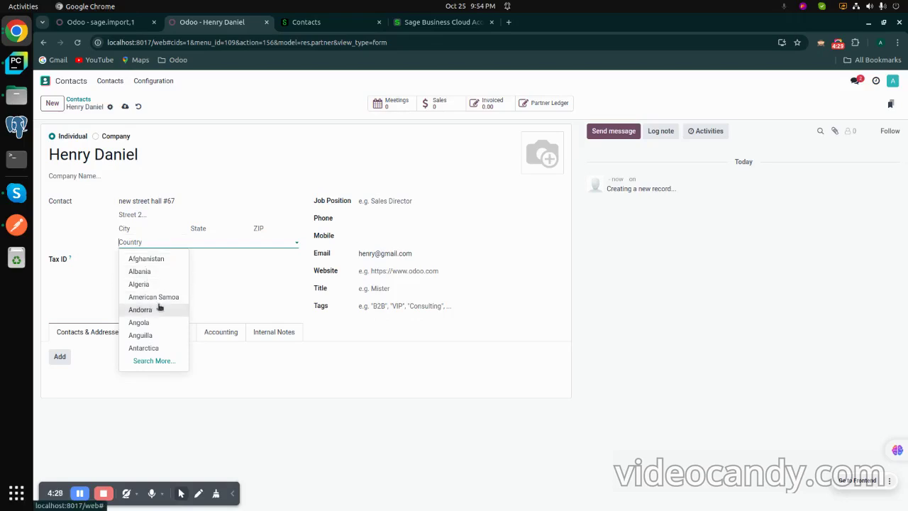
type("Uni")
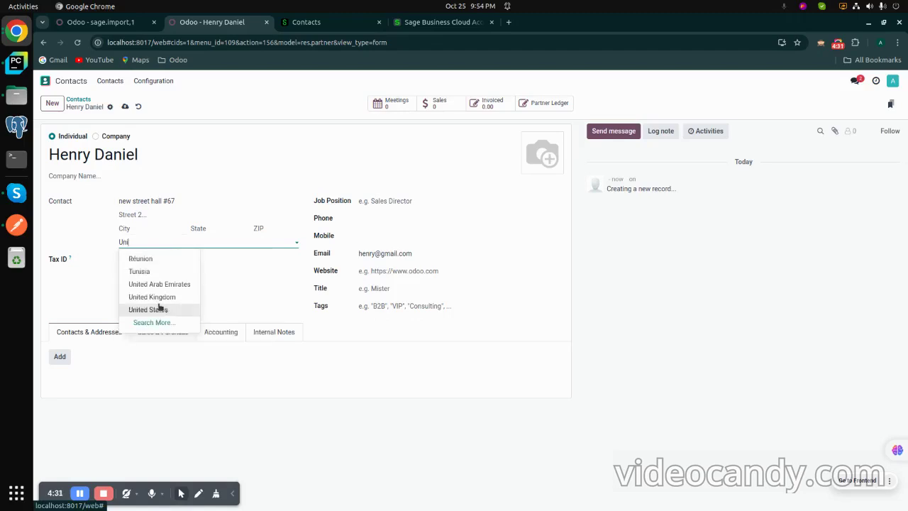
left_click(152, 297)
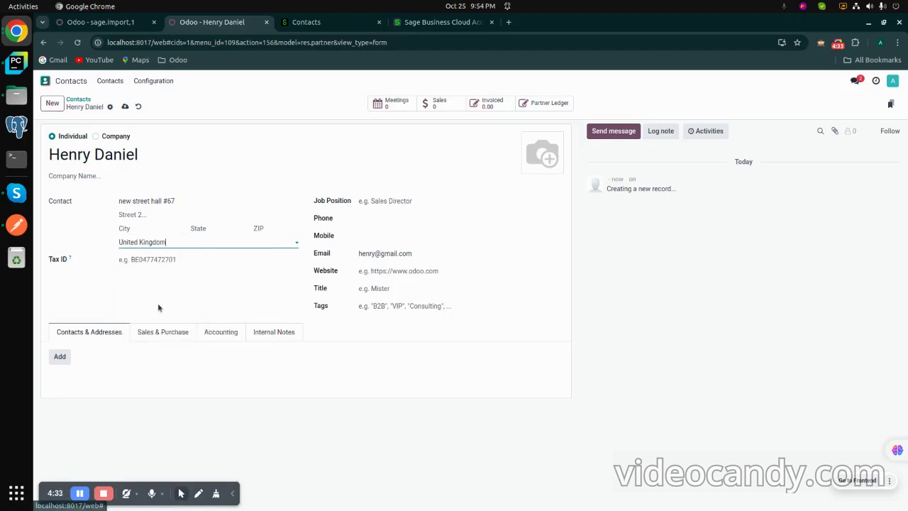
left_click(125, 108)
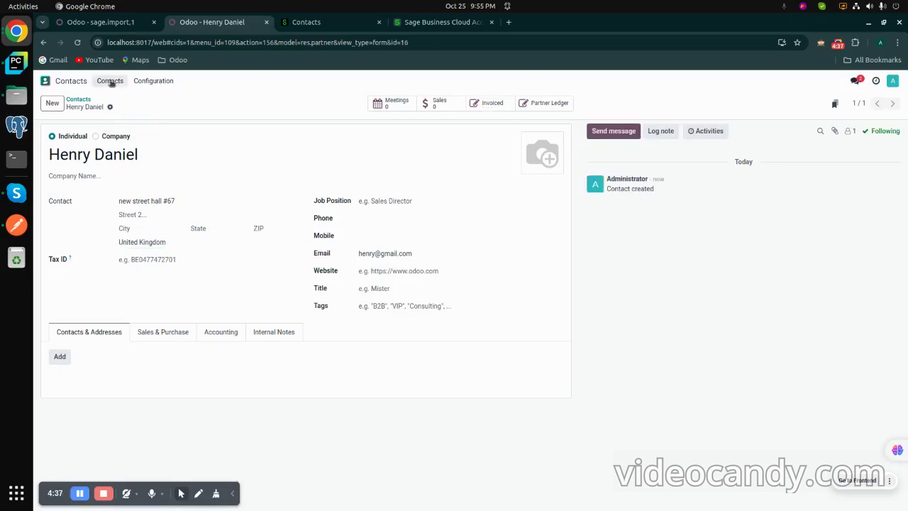
left_click(120, 24)
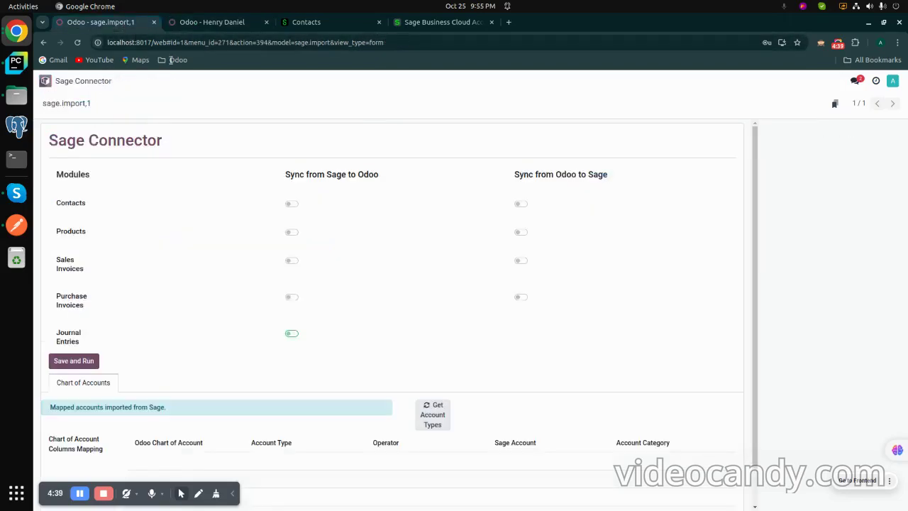
Step: Enable Contacts syncing from Odoo to Sage, save and run the connector, then view Sage Contacts
left_click(521, 205)
left_click(83, 362)
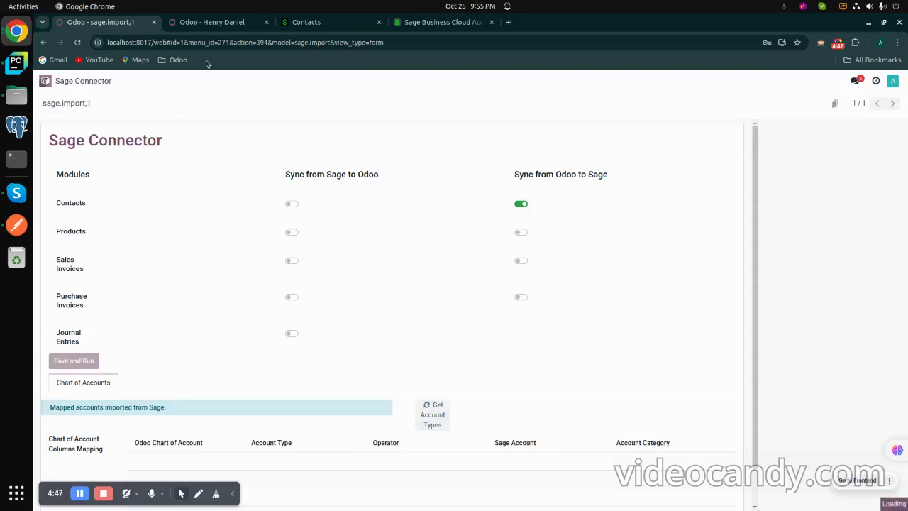
left_click(308, 22)
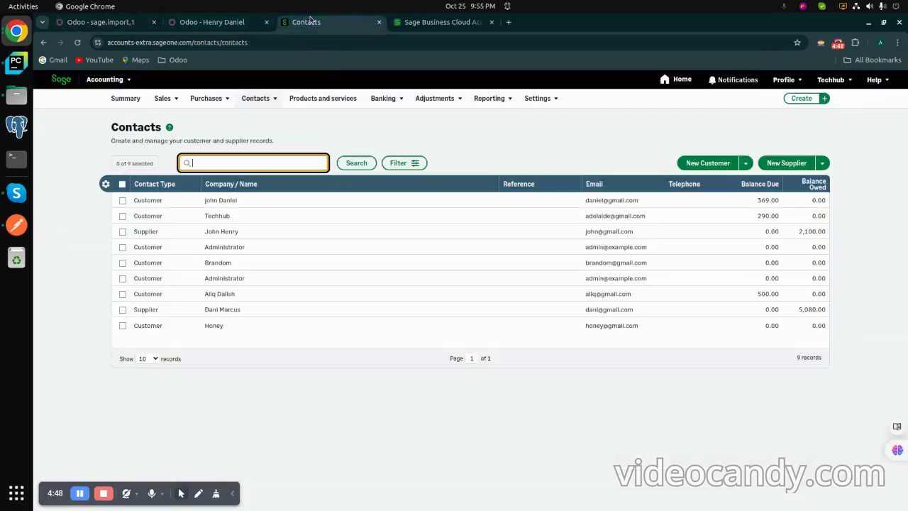
Step: Reload the Sage Contacts list and show 25 records per page
left_click(260, 101)
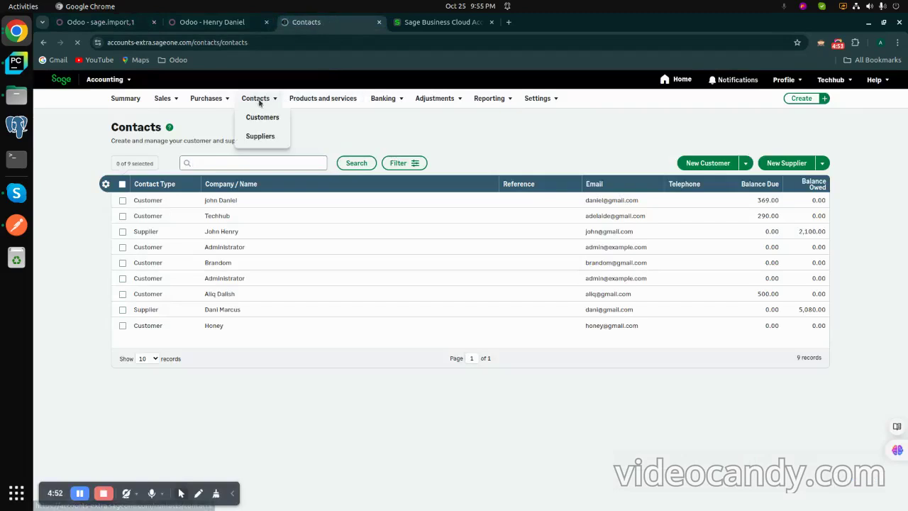
left_click(258, 135)
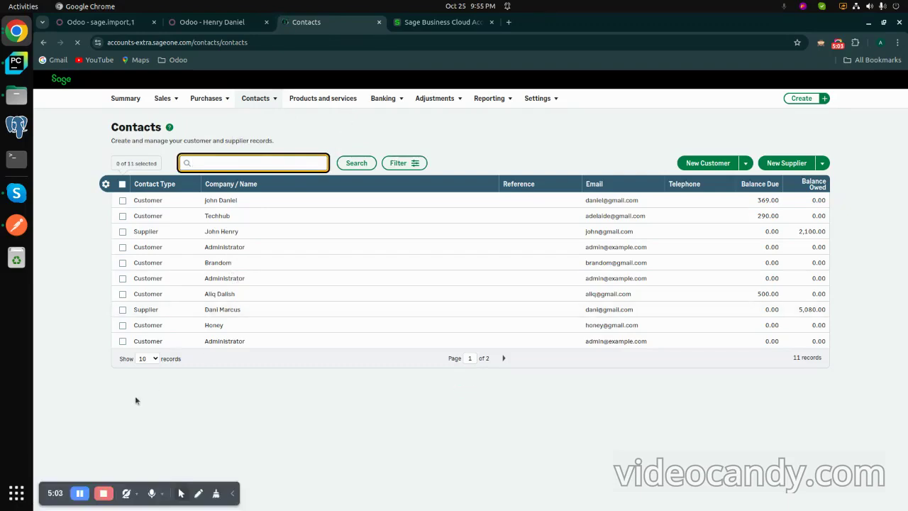
left_click(145, 358)
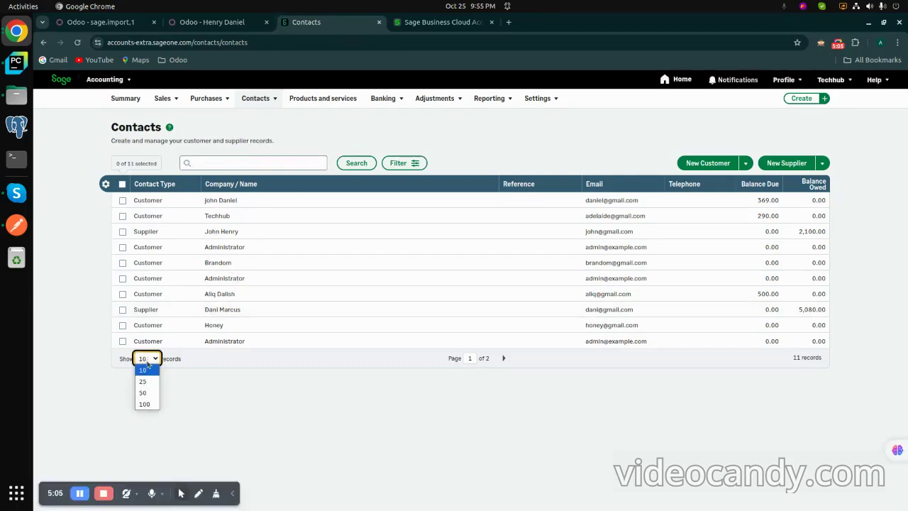
left_click(150, 380)
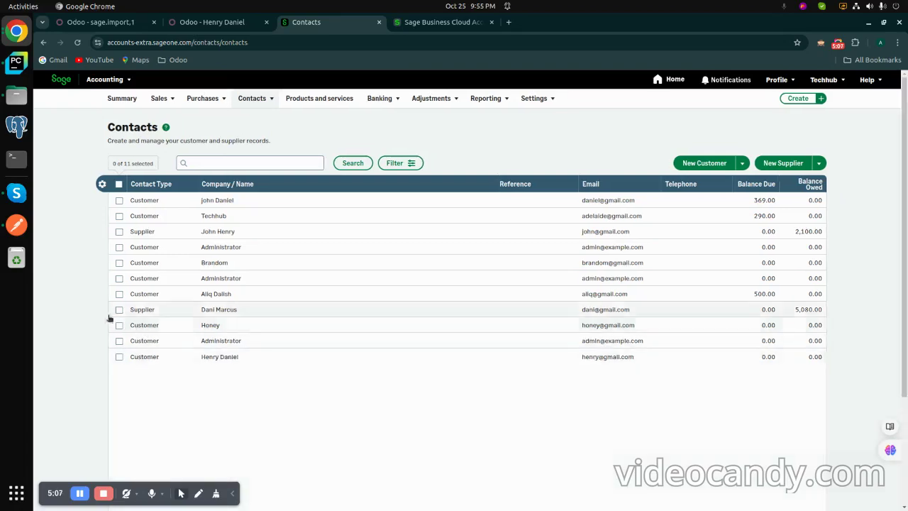
Step: Open the newly synced customer's record, then go to Products and services
left_click(210, 357)
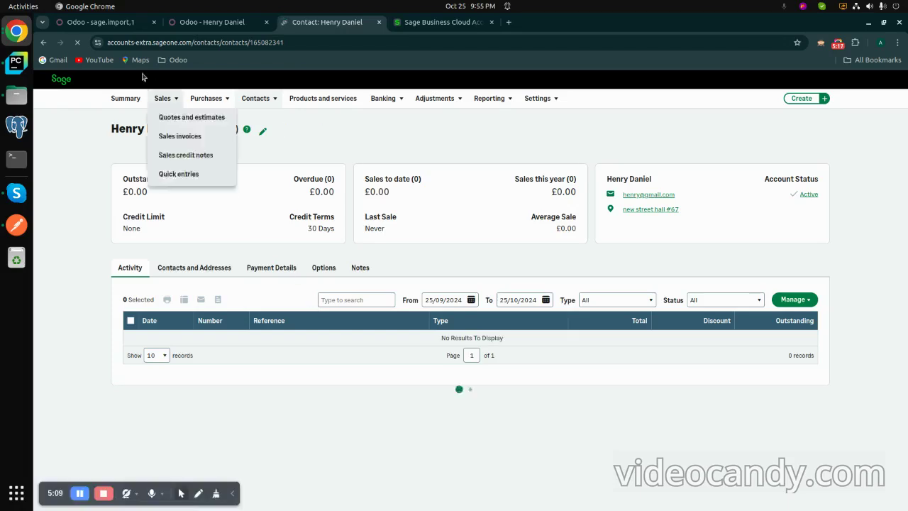
mouse_move(193, 97)
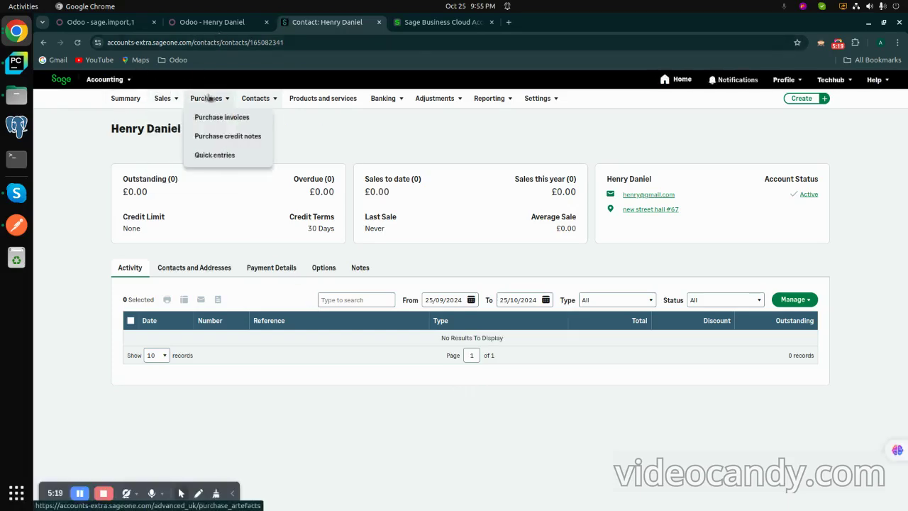
left_click(306, 103)
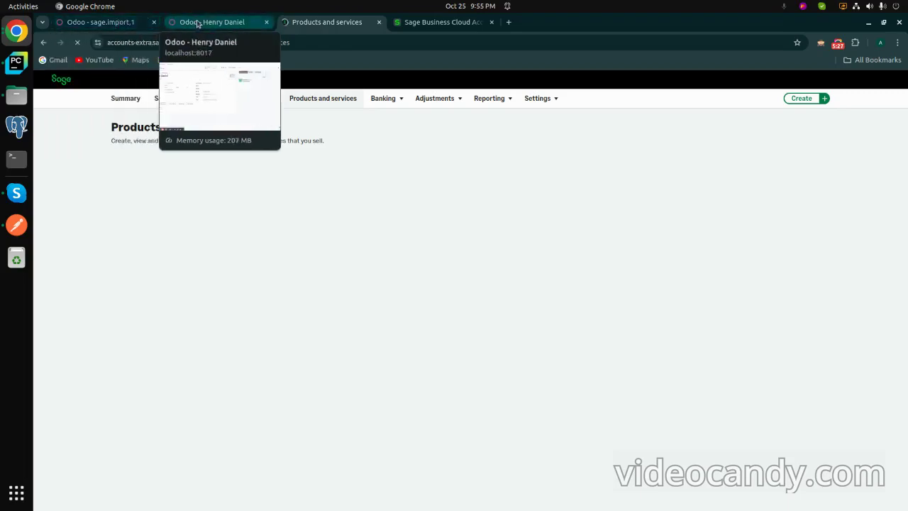
Step: Go from Odoo's app overview to Sales > Products > Products and start a new product
left_click(197, 25)
left_click(78, 83)
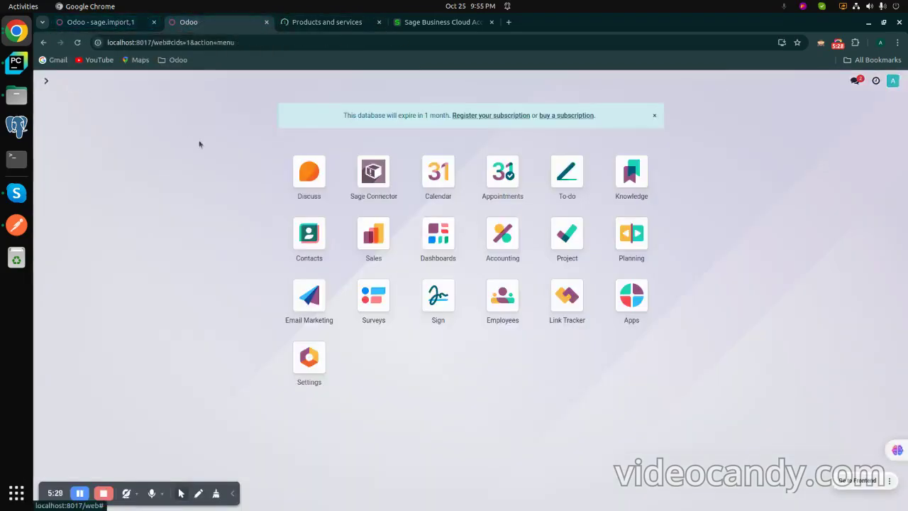
left_click(380, 236)
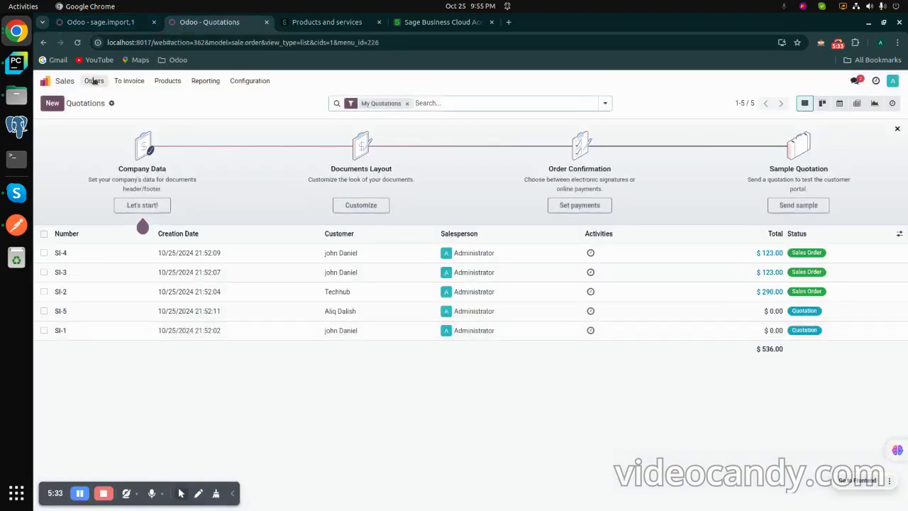
left_click(167, 81)
left_click(165, 98)
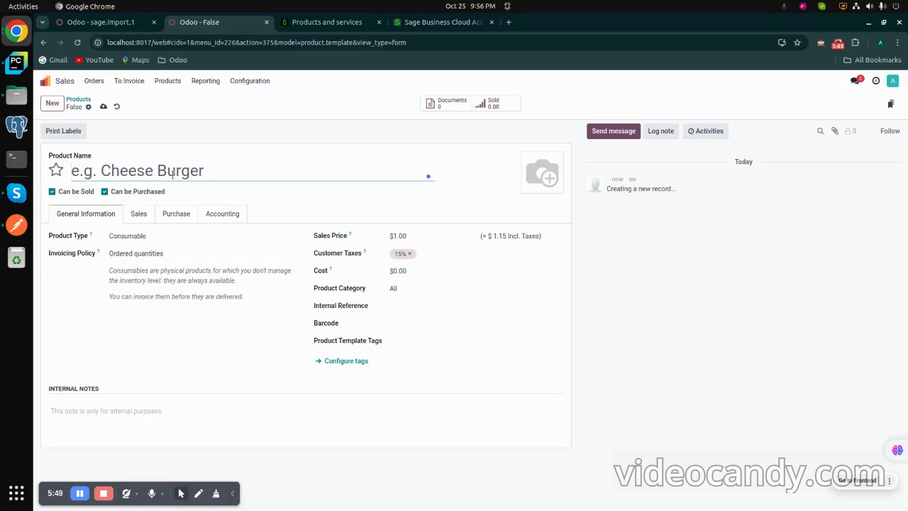
Step: Name the new product 'Tissue Box EXport'
type("Tissue")
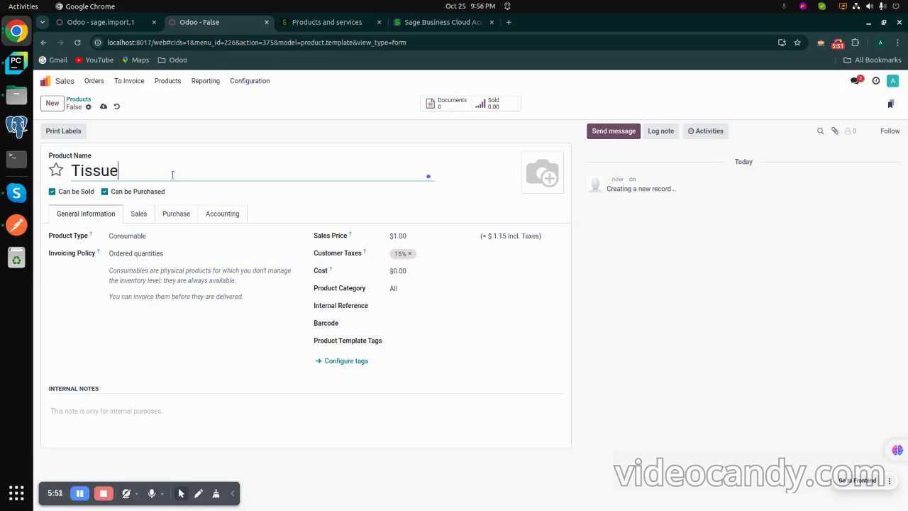
type(" p")
key("BackSpace")
type("Box EXport")
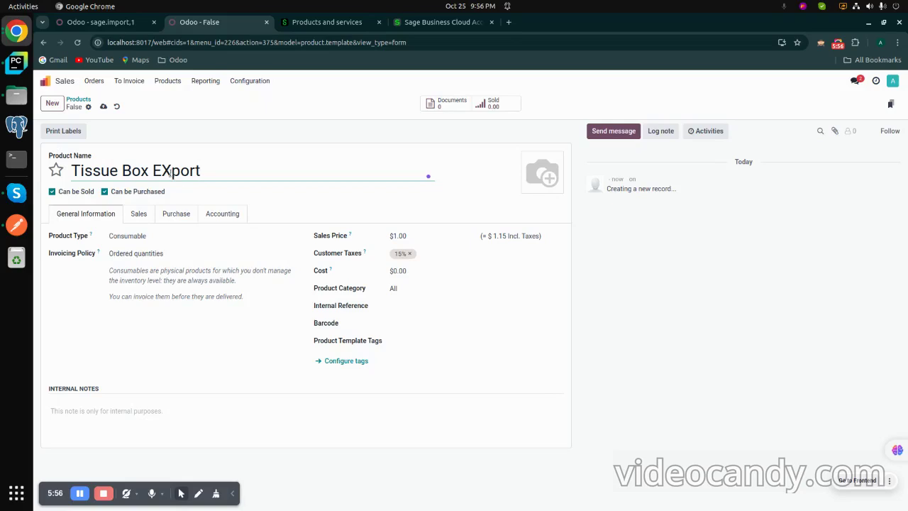
Step: Remove the 15% customer tax and set the product cost to 467
left_click(422, 252)
key("BackSpace")
double_click(419, 238)
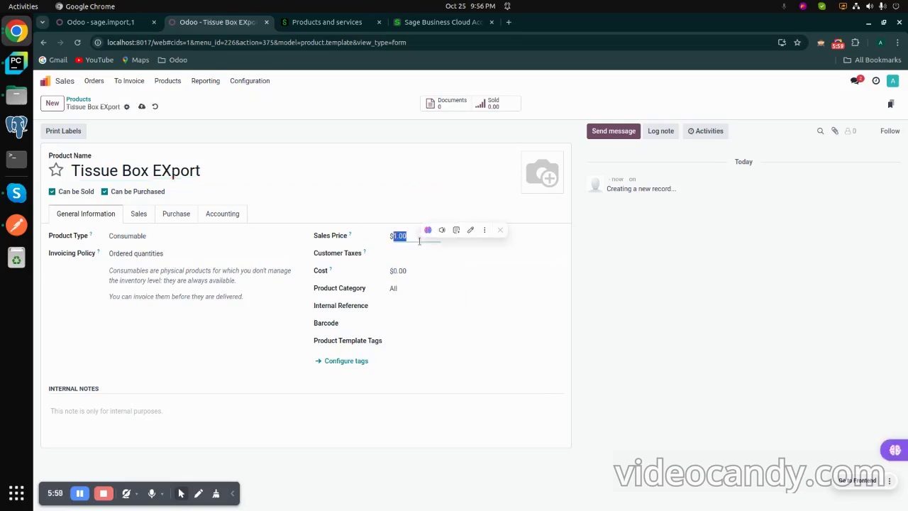
double_click(416, 270)
key("BackSpace")
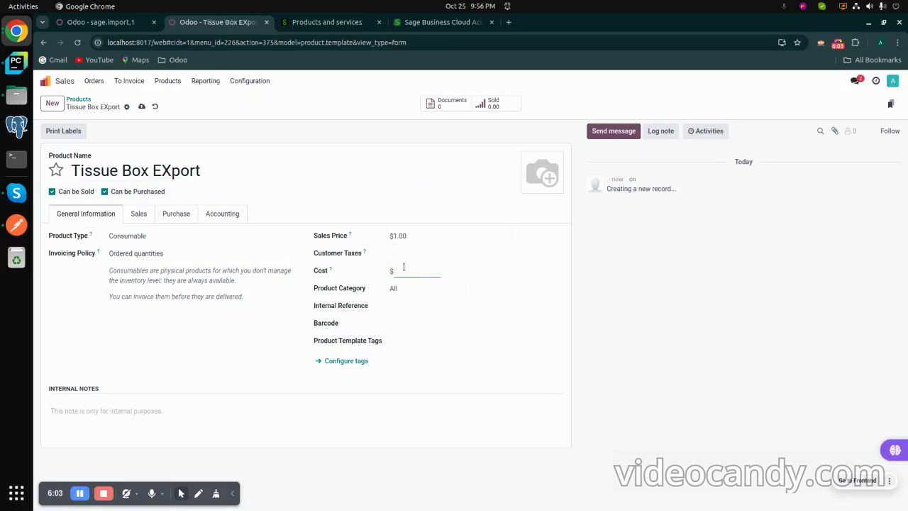
type("467")
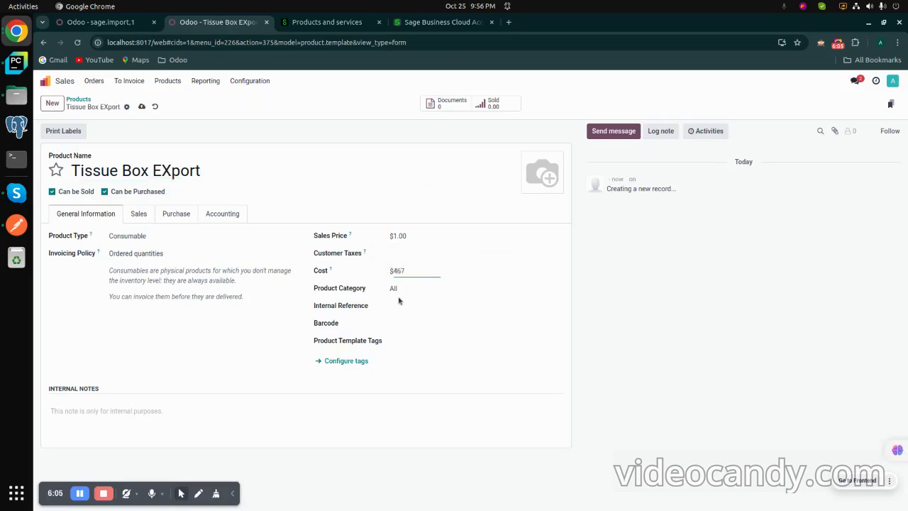
left_click(232, 219)
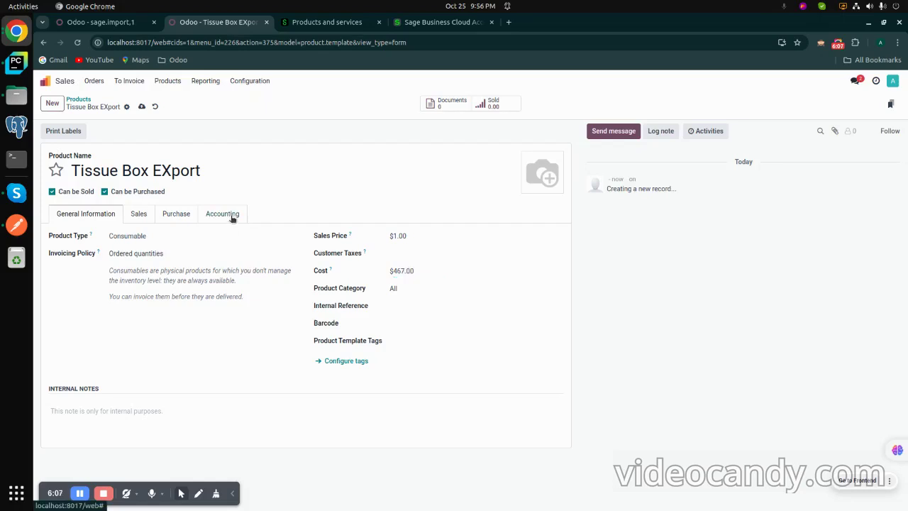
Step: Set income account 4000 Sales - Products and expense account 5000 Cost of Sales - Goods
left_click(188, 267)
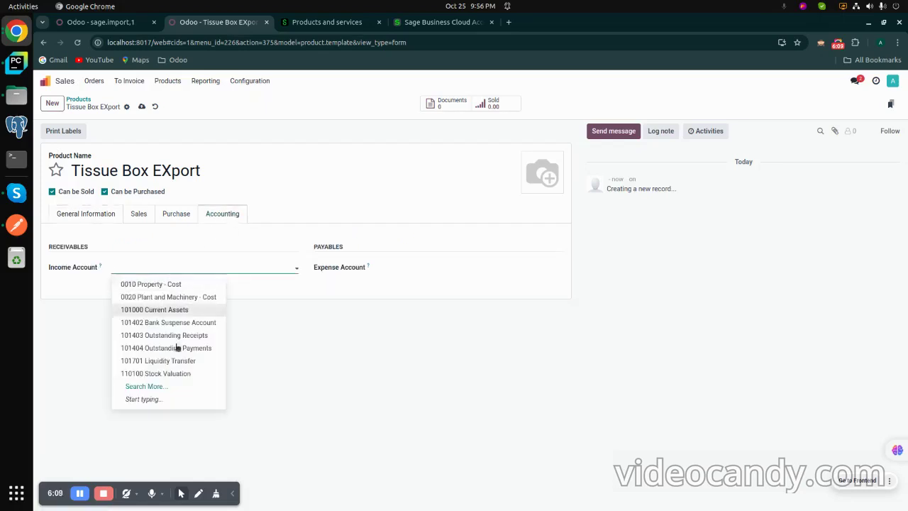
left_click(140, 385)
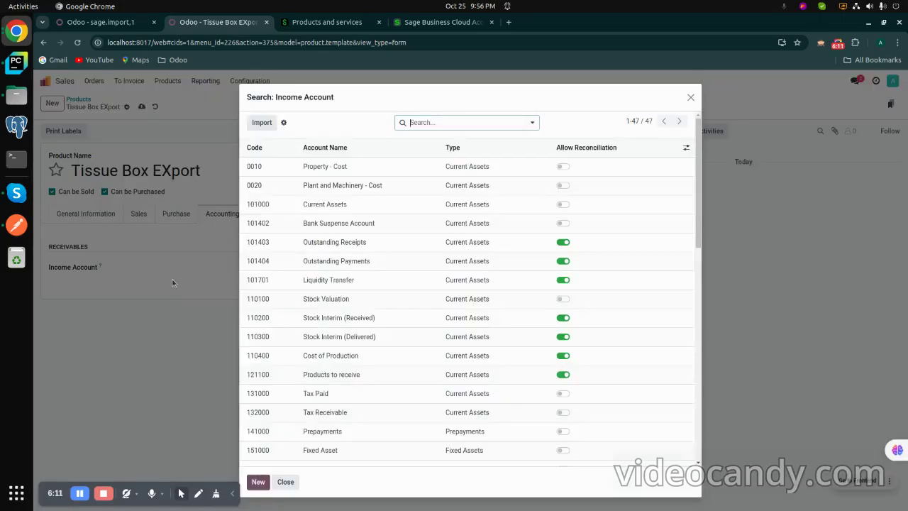
scroll(330, 379, "down", 5)
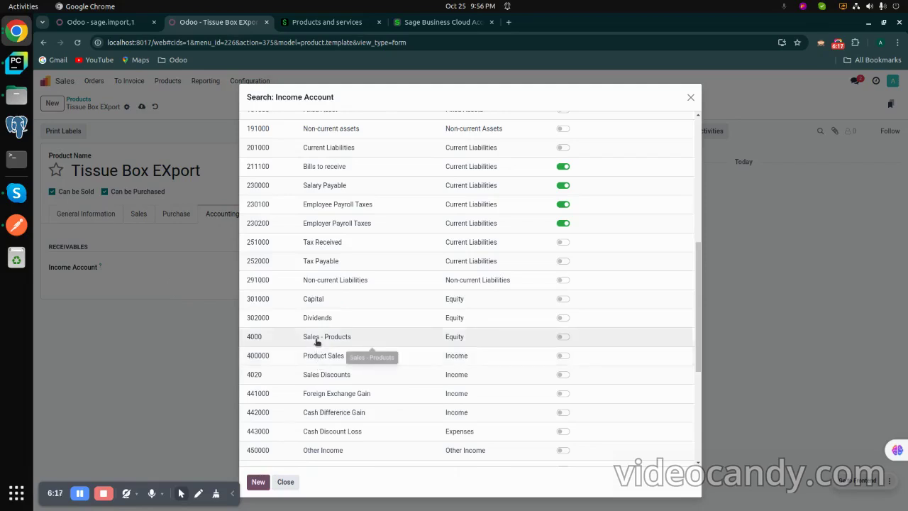
left_click(318, 342)
left_click(398, 267)
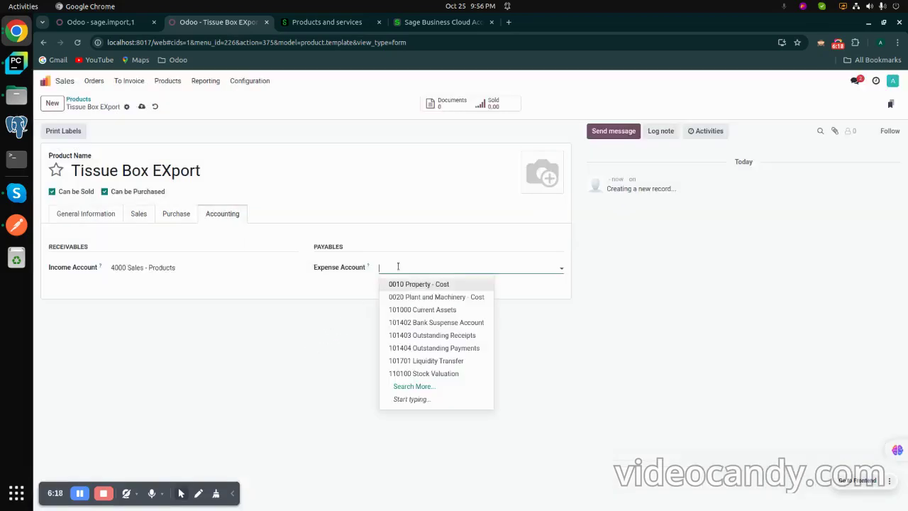
left_click(405, 386)
scroll(336, 371, "down", 2)
scroll(335, 371, "down", 5)
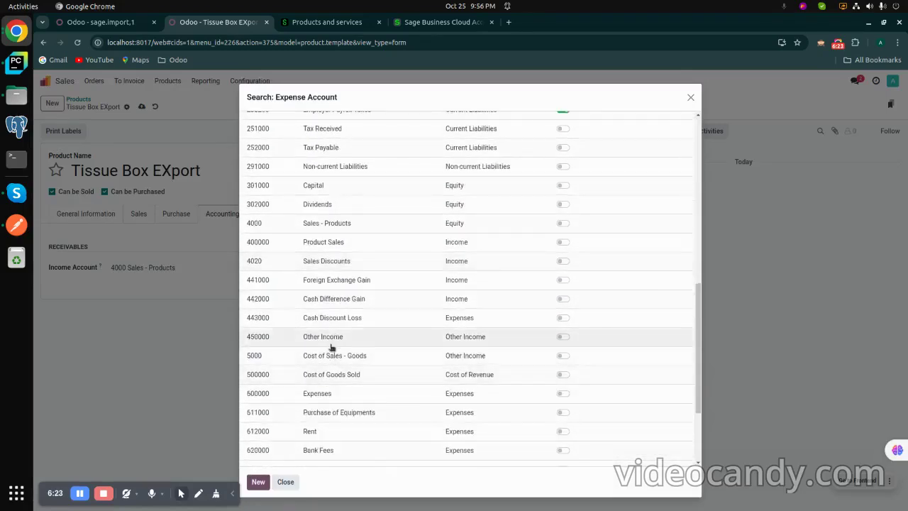
left_click(323, 356)
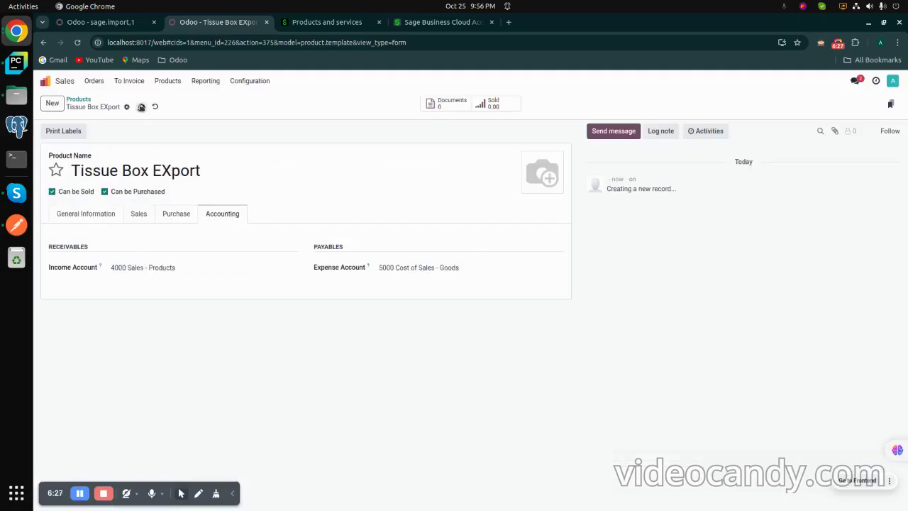
Step: Save Tissue Box EXport and run the Sage Connector sync, then view Sage products
left_click(141, 106)
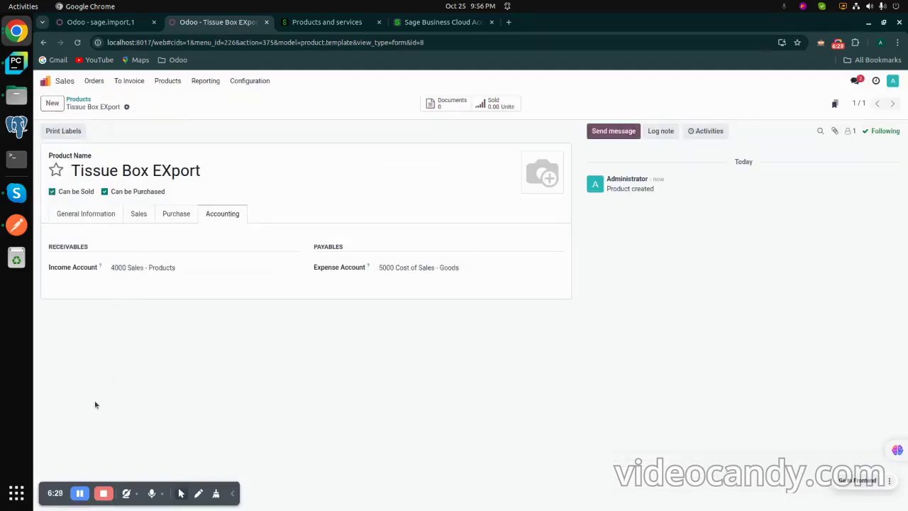
left_click(80, 494)
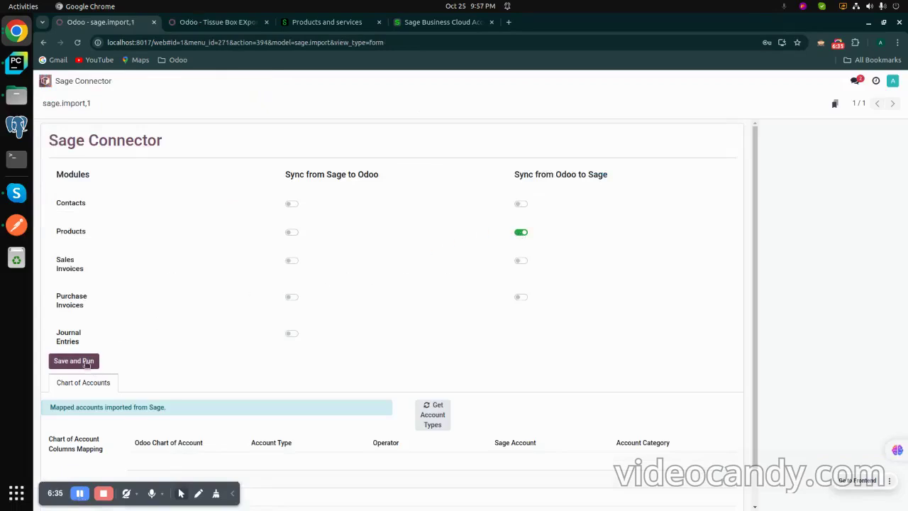
left_click(88, 362)
left_click(358, 22)
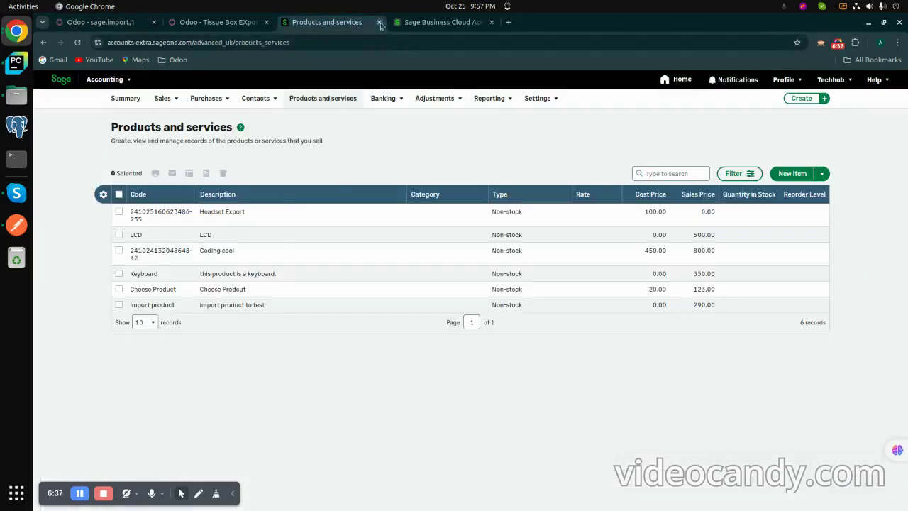
Step: Reload Sage's products list, open the Tissue Box EXport item at £467.00, then return to Odoo
left_click(330, 102)
left_click(82, 493)
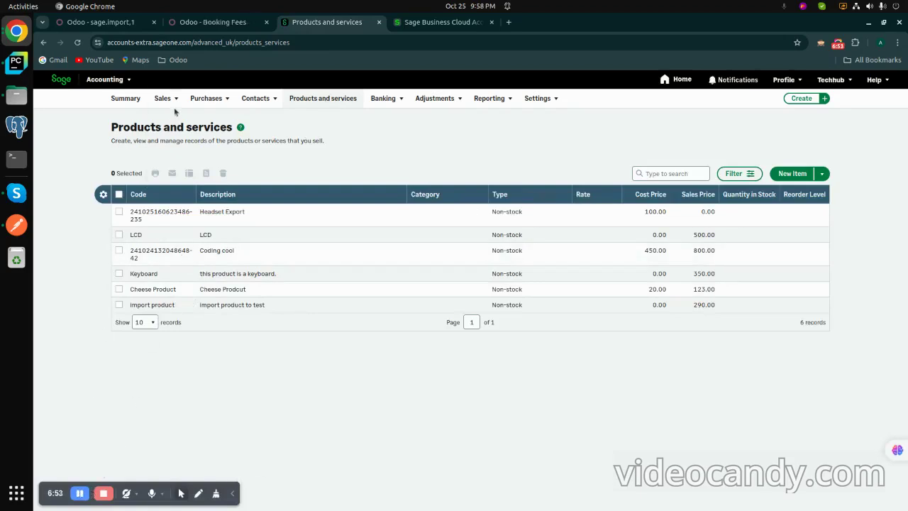
left_click(78, 42)
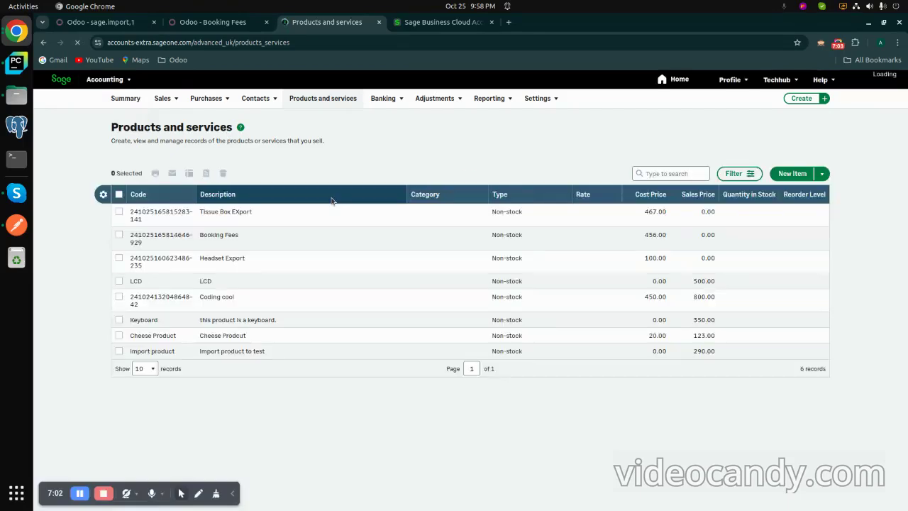
left_click(245, 218)
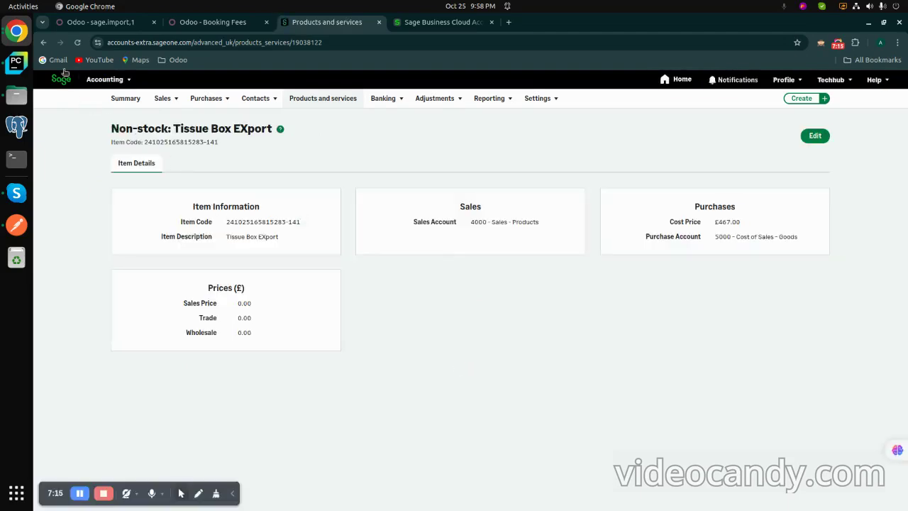
left_click(193, 25)
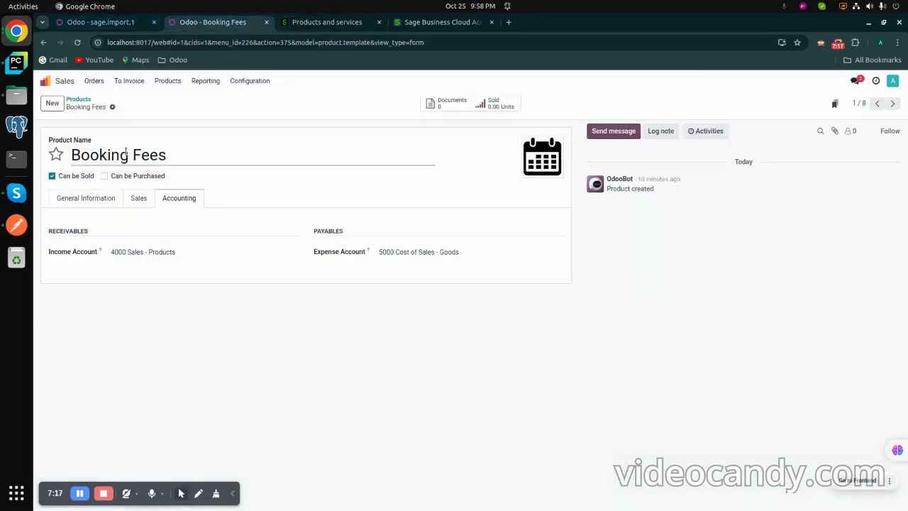
Step: Reopen the Tissue Box EXport product in Odoo, then switch to its Sage item page
left_click(79, 100)
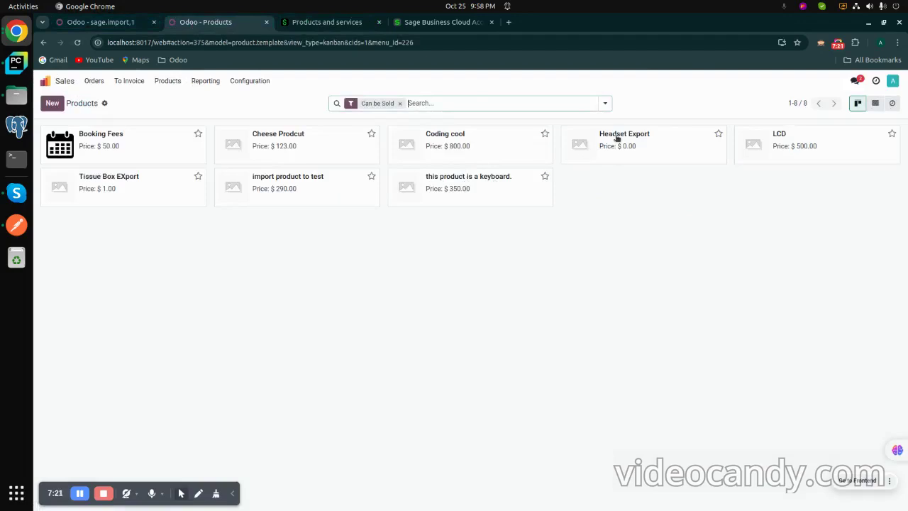
left_click(151, 194)
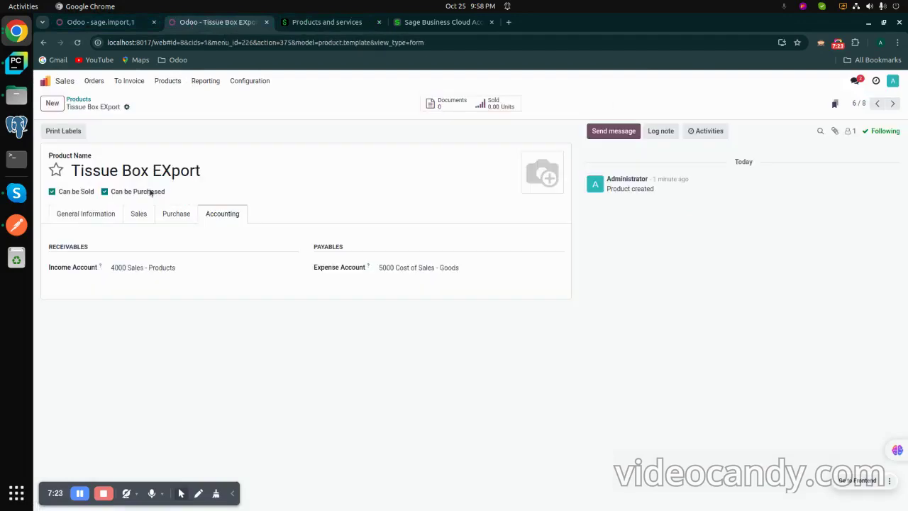
left_click(326, 22)
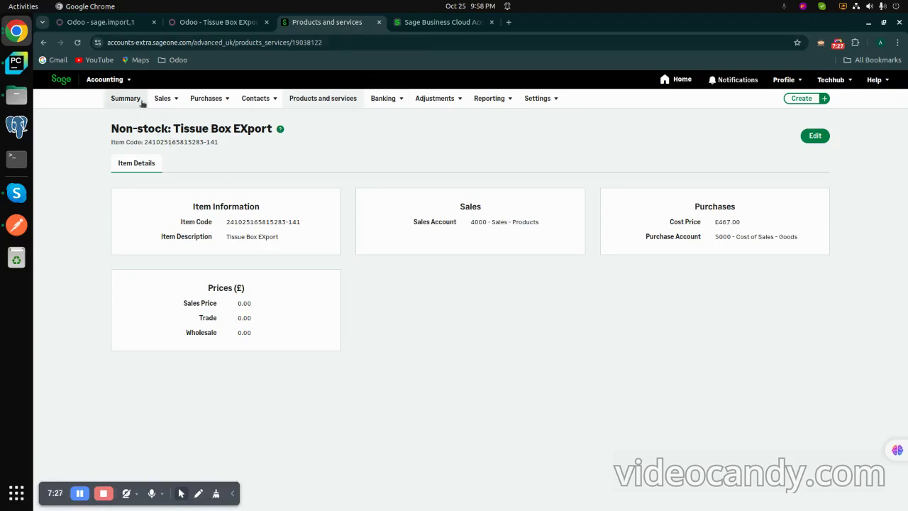
Step: Show Sage's full products list of eight items, then switch to Odoo's Sage Connector with Ctrl+1
left_click(315, 99)
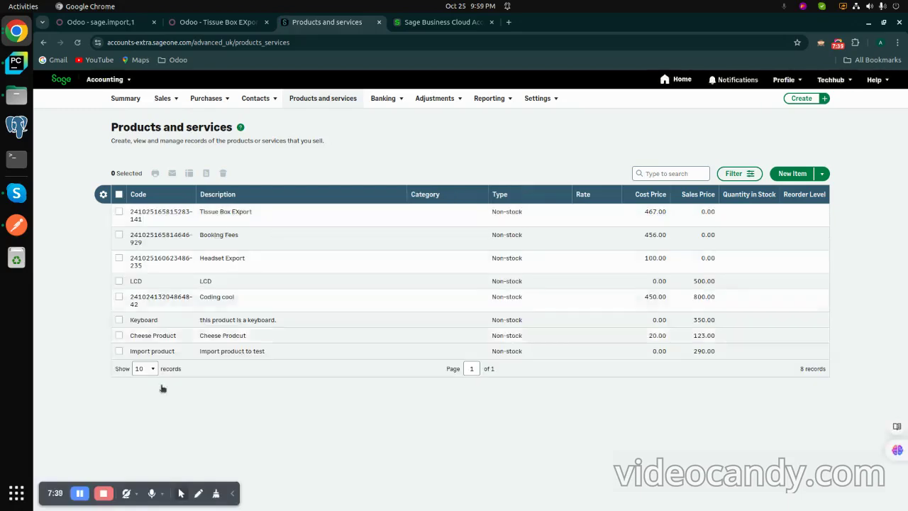
key("ctrl+1")
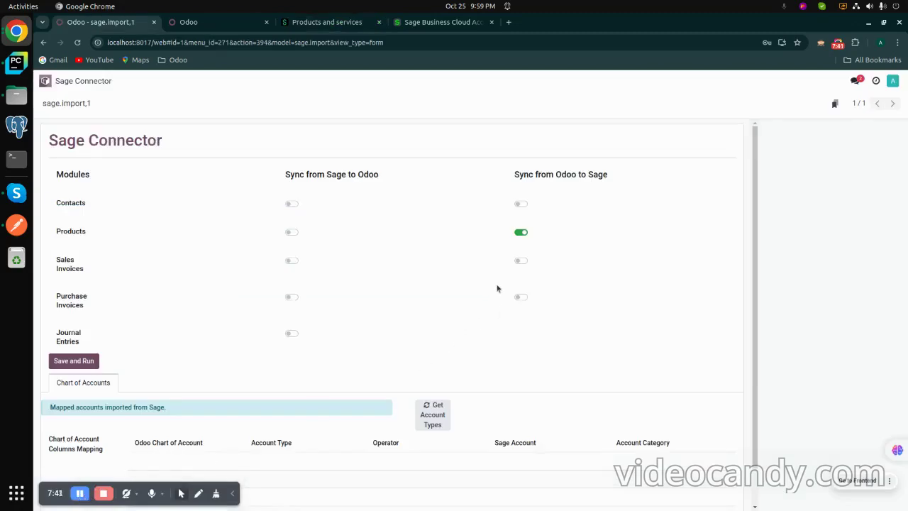
Step: Enable Sales Invoices syncing to Sage, then open Customers > Invoices and start a new invoice
left_click(521, 261)
key("ctrl+Tab")
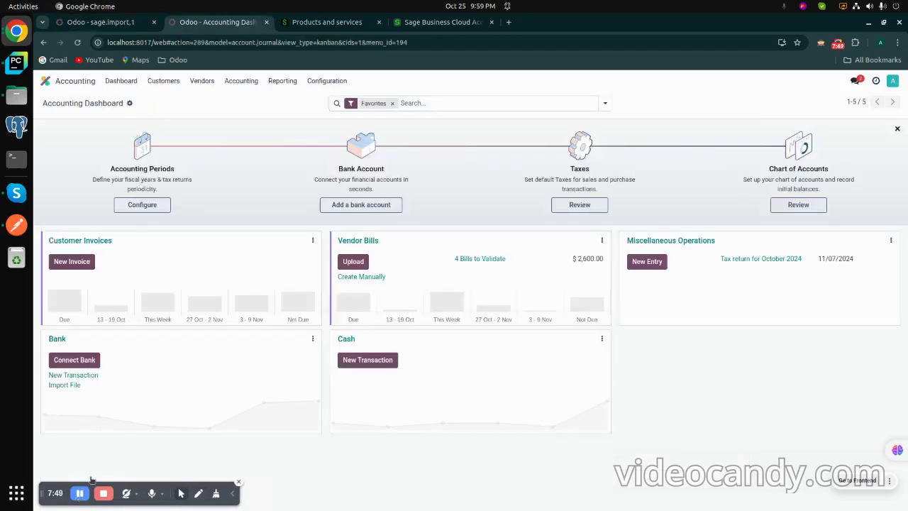
left_click(158, 82)
left_click(163, 99)
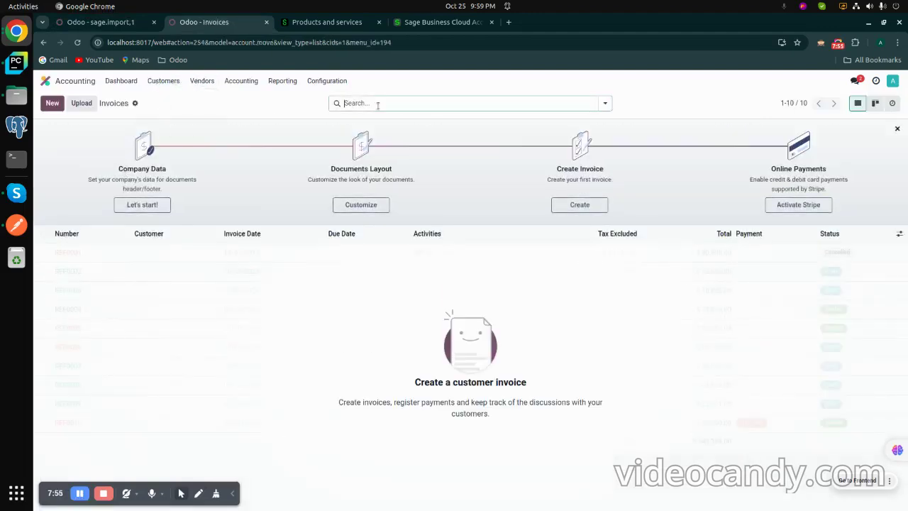
left_click(52, 103)
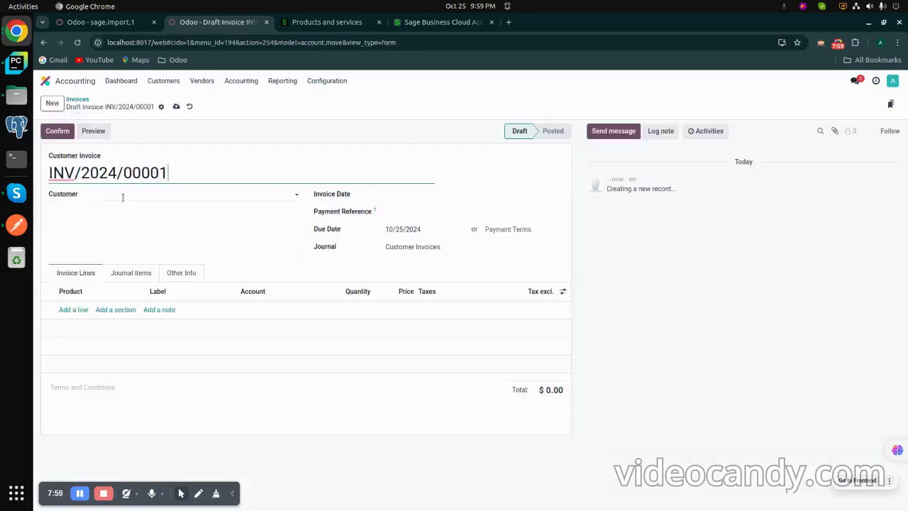
Step: Choose the invoice's customer and set the invoice date to 25 October 2024
left_click(122, 198)
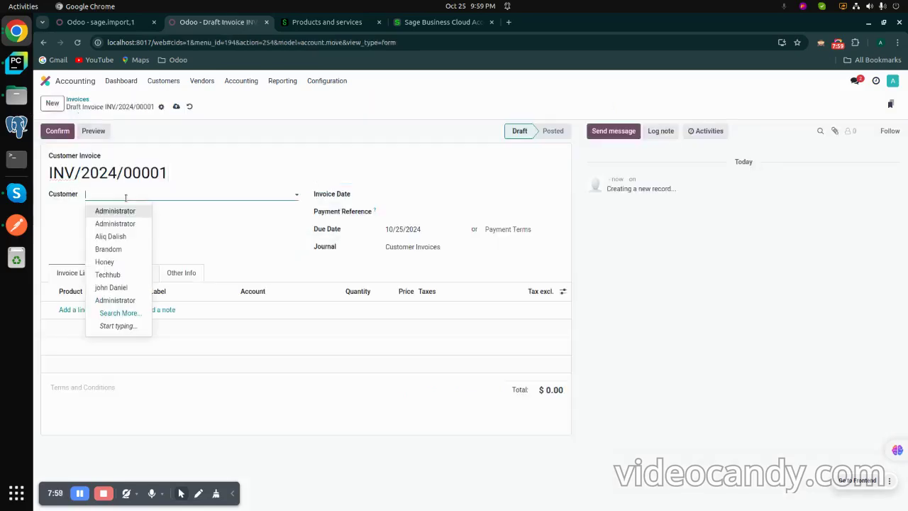
left_click(117, 265)
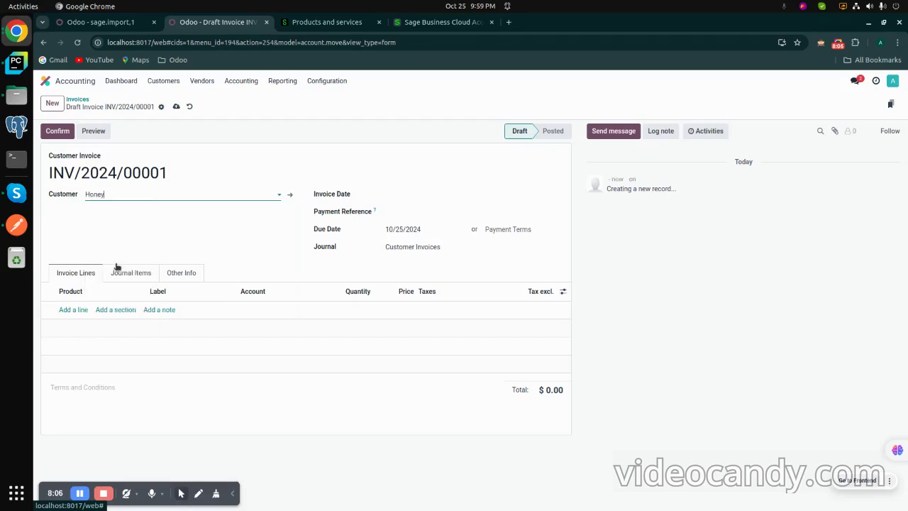
left_click(178, 193)
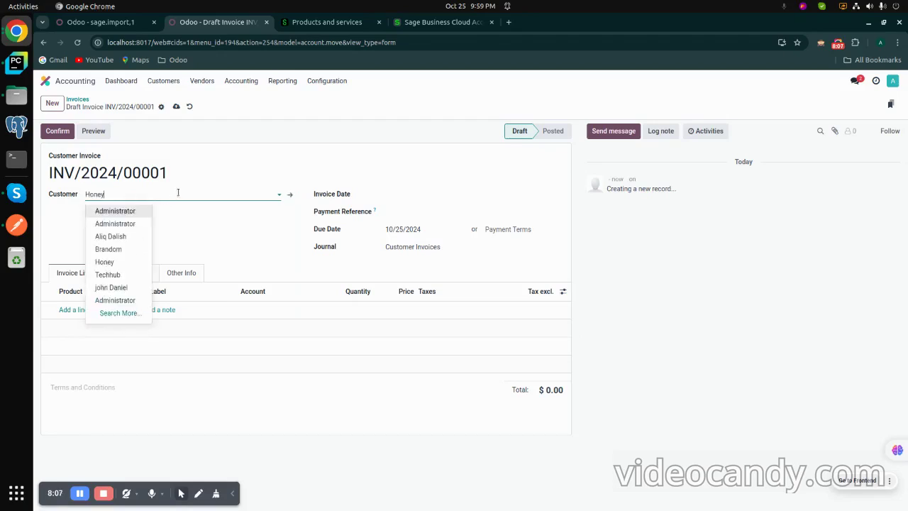
left_click(114, 236)
left_click(128, 237)
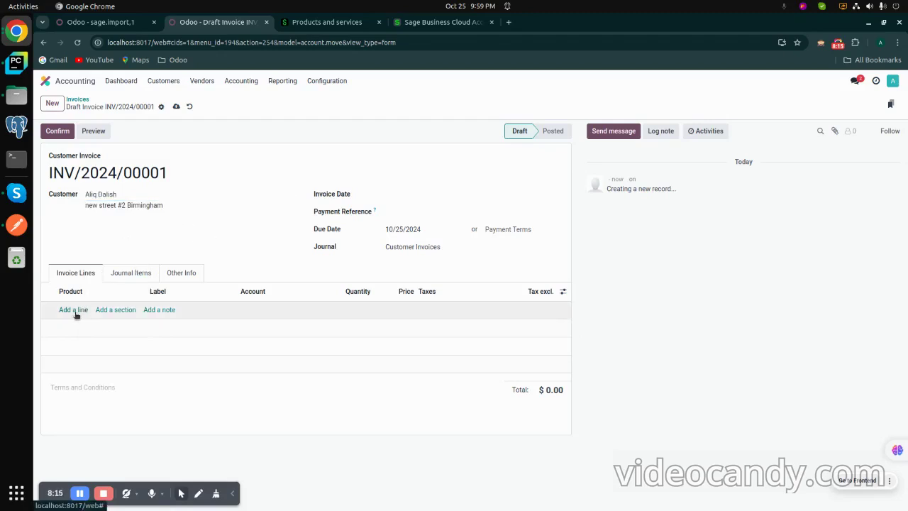
left_click(420, 197)
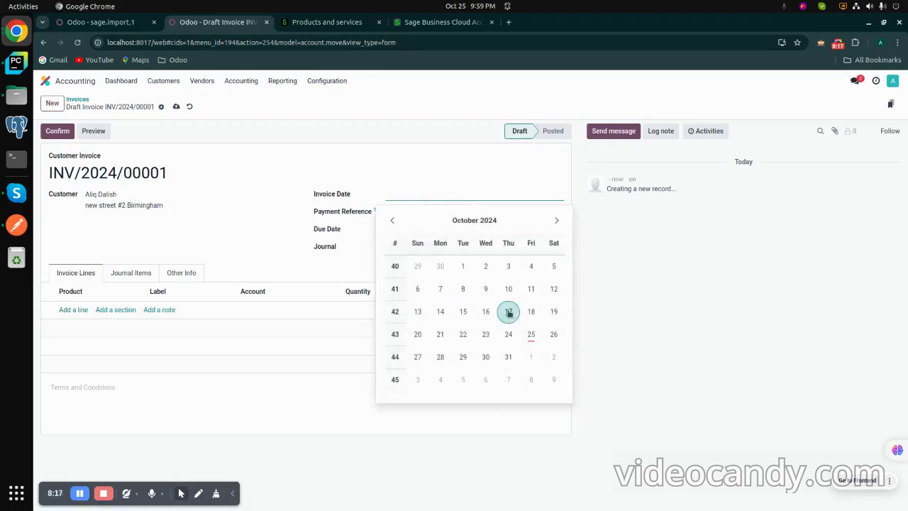
left_click(531, 334)
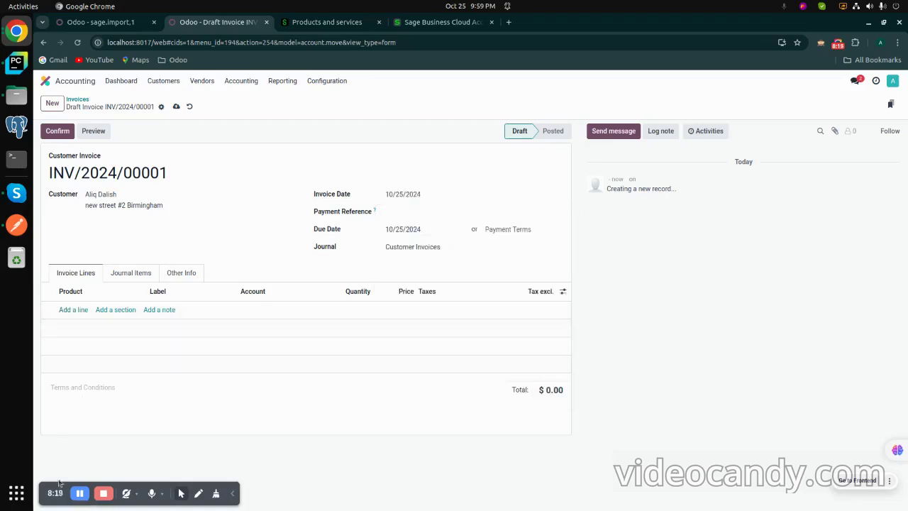
Step: Add one Tissue Box EXport line at unit price 45,890 and confirm the invoice
left_click(81, 311)
left_click(80, 310)
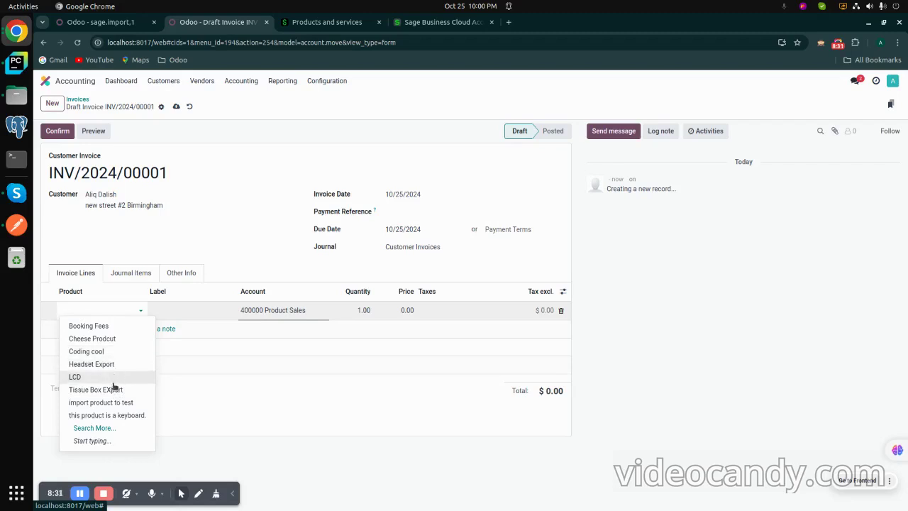
left_click(114, 392)
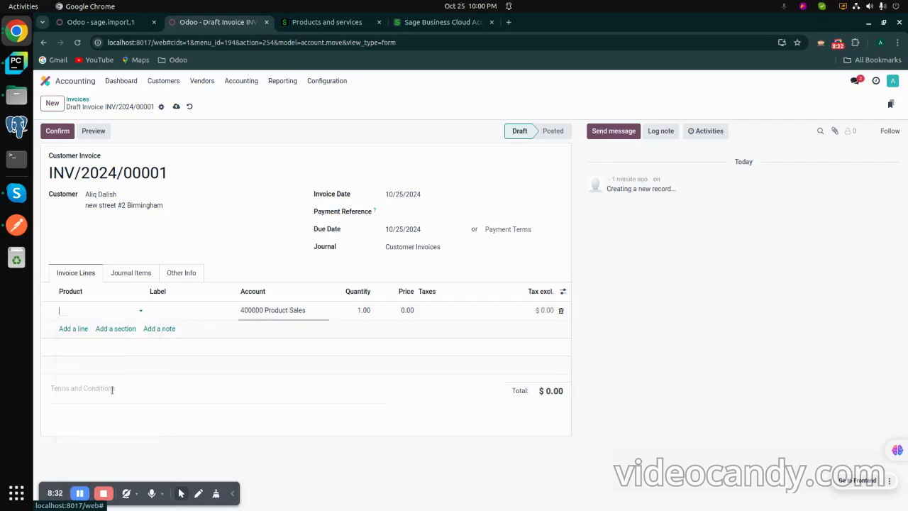
left_click(419, 313)
left_click(410, 312)
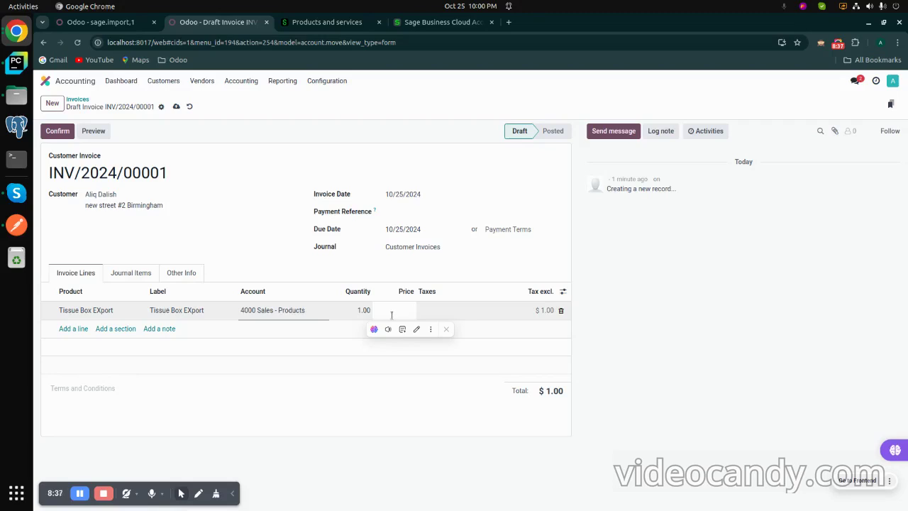
type("4589")
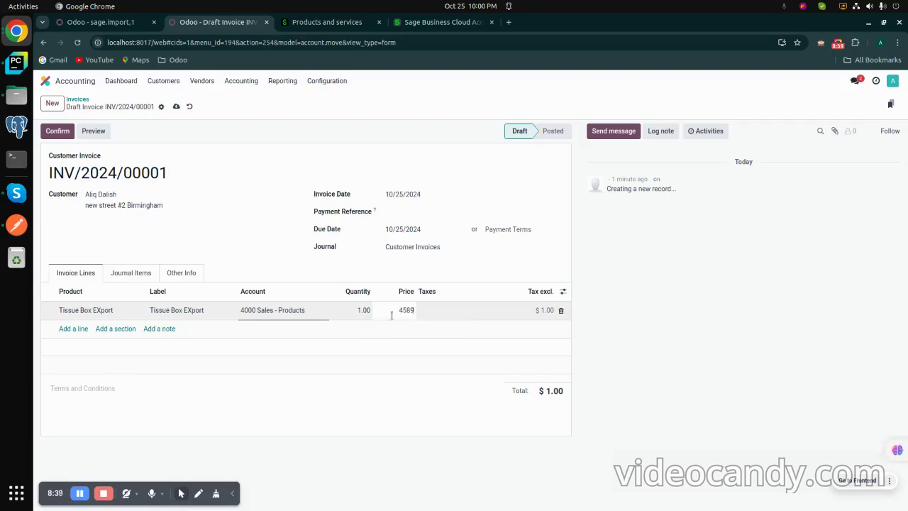
type("0")
left_click(366, 359)
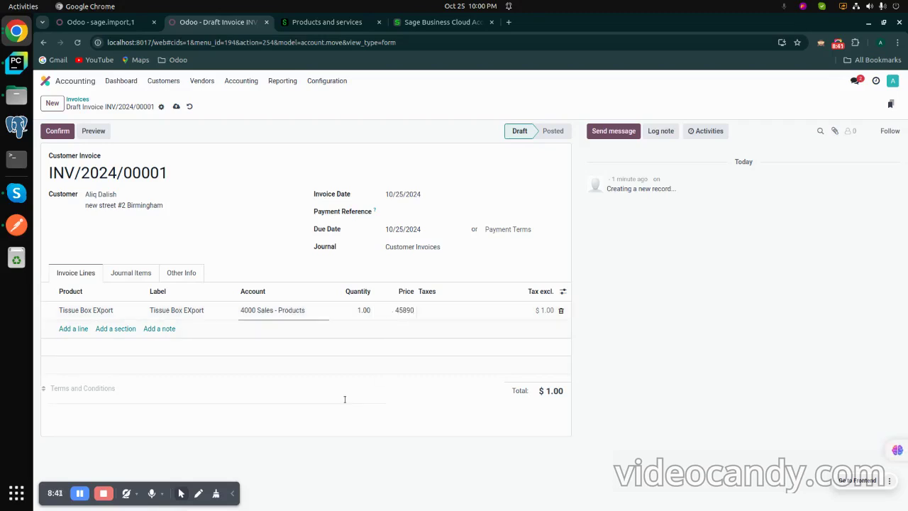
left_click(55, 132)
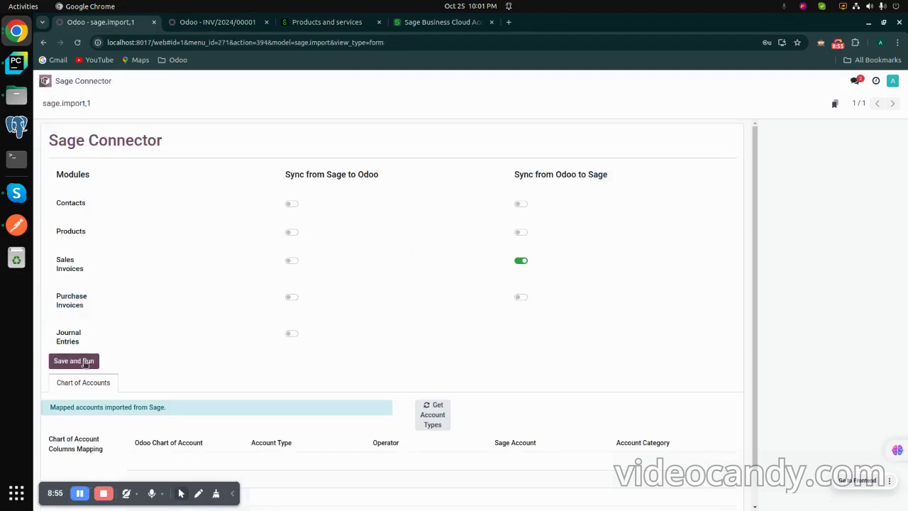
Step: Run the sales invoice sync and check that SI-6 for 45,890.00 appears in Sage's Sales Invoices
left_click(84, 362)
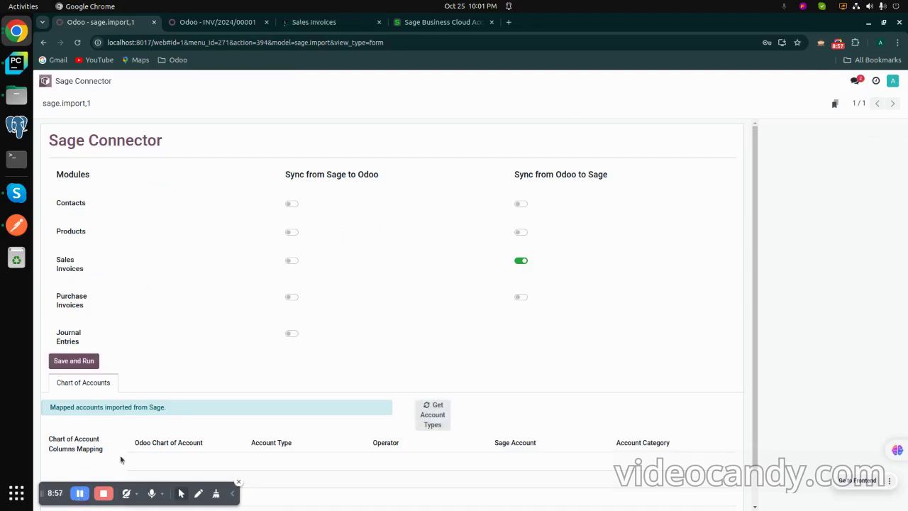
left_click(316, 22)
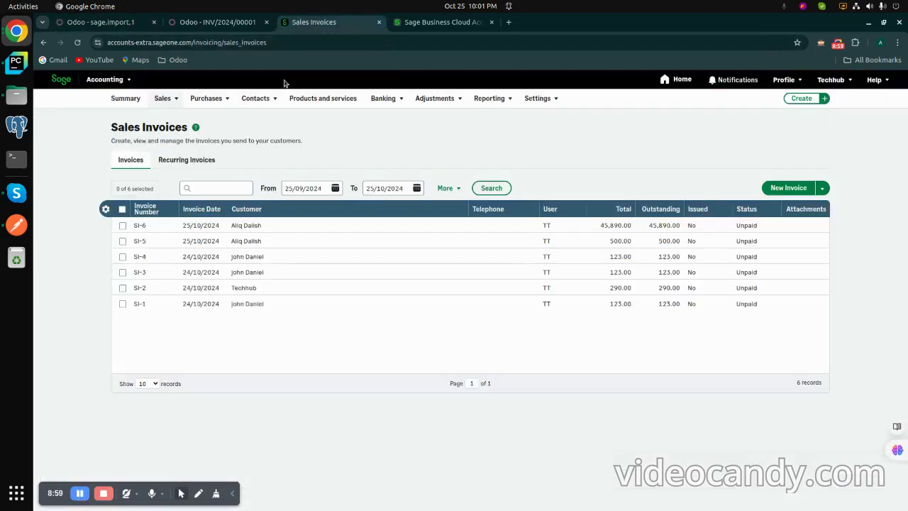
Step: Review Sage invoice SI-6 at £45,890.00, then go back to Odoo invoice INV/2024/00001
left_click(238, 230)
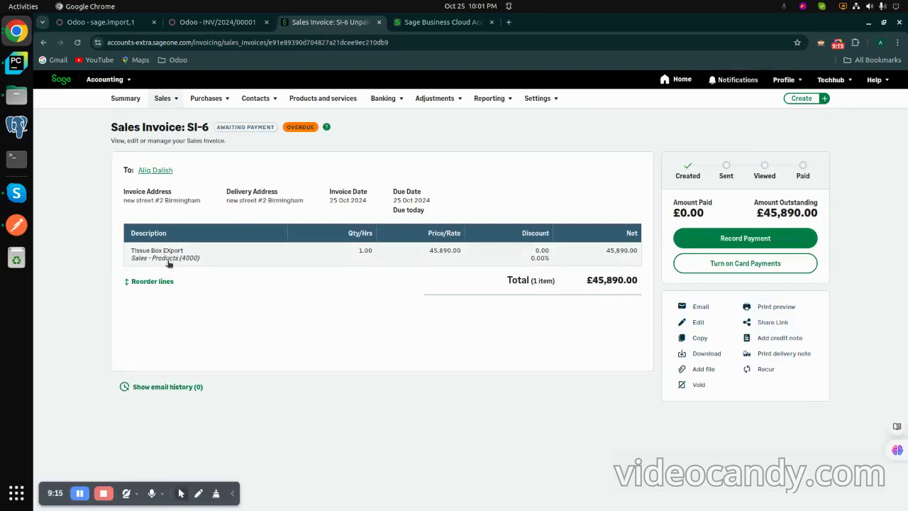
left_click(212, 27)
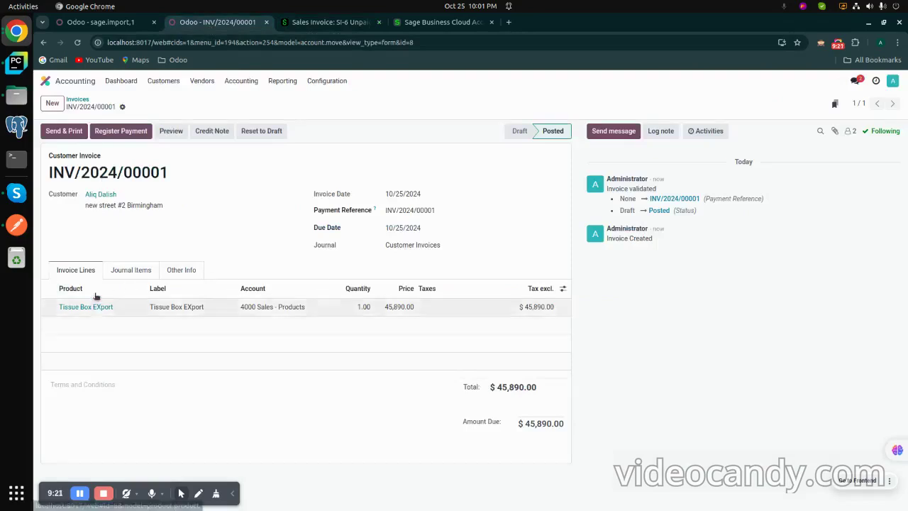
Step: Start a new vendor bill from Vendors > Bills in Odoo Accounting
left_click(82, 495)
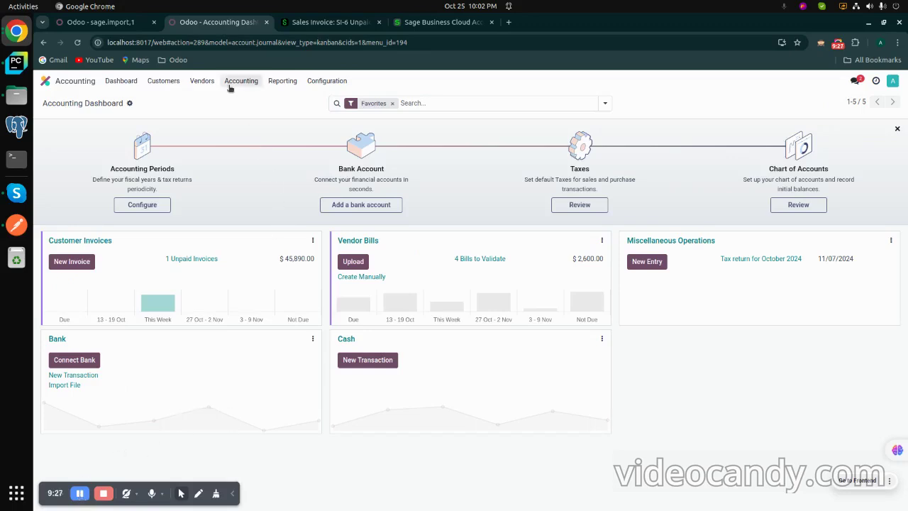
left_click(202, 81)
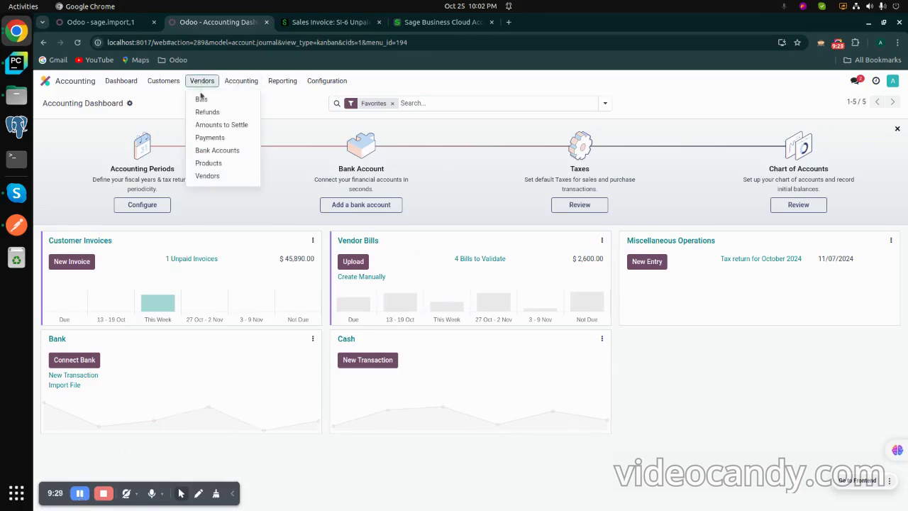
left_click(201, 99)
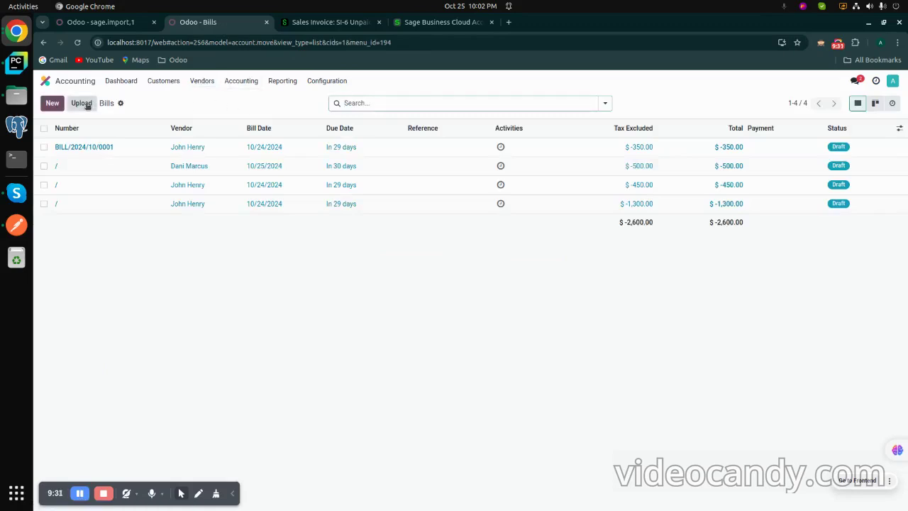
left_click(53, 106)
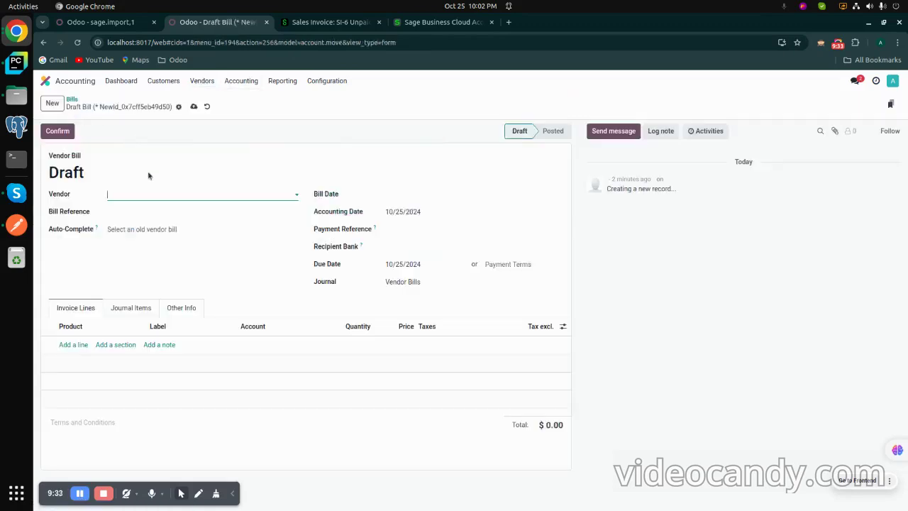
Step: Choose the bill's vendor from the full partner list and set the bill date to 10/25/2024
left_click(173, 194)
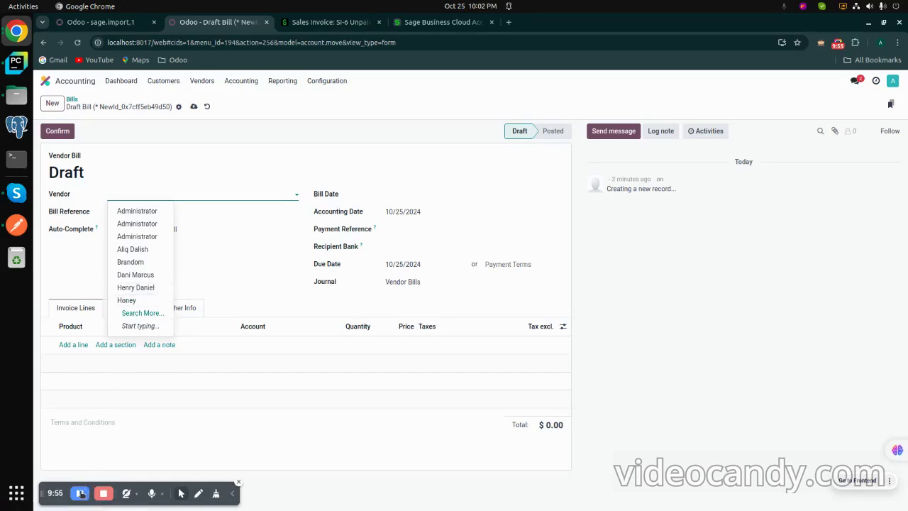
key("Escape")
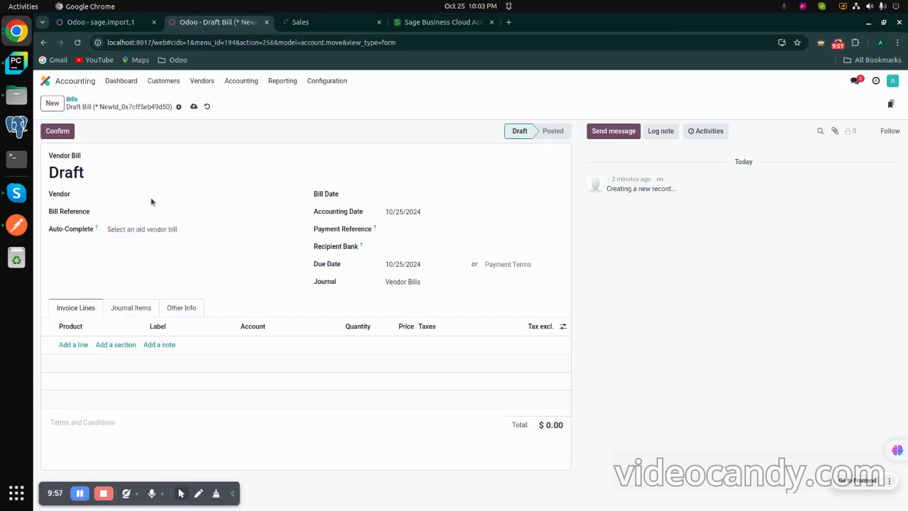
left_click(153, 193)
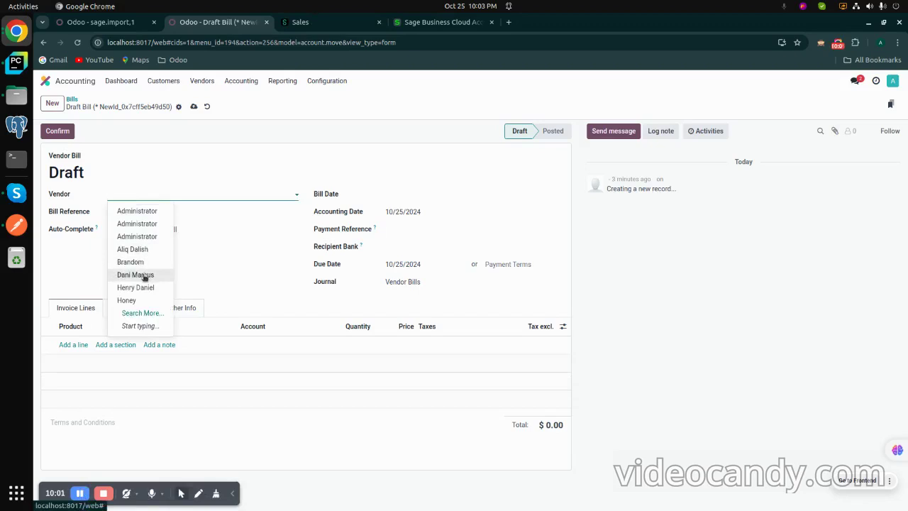
left_click(141, 313)
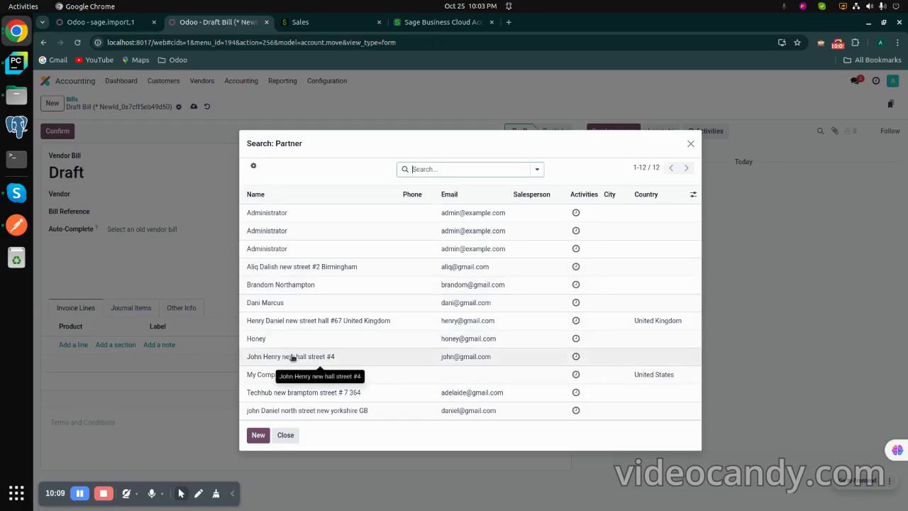
left_click(292, 357)
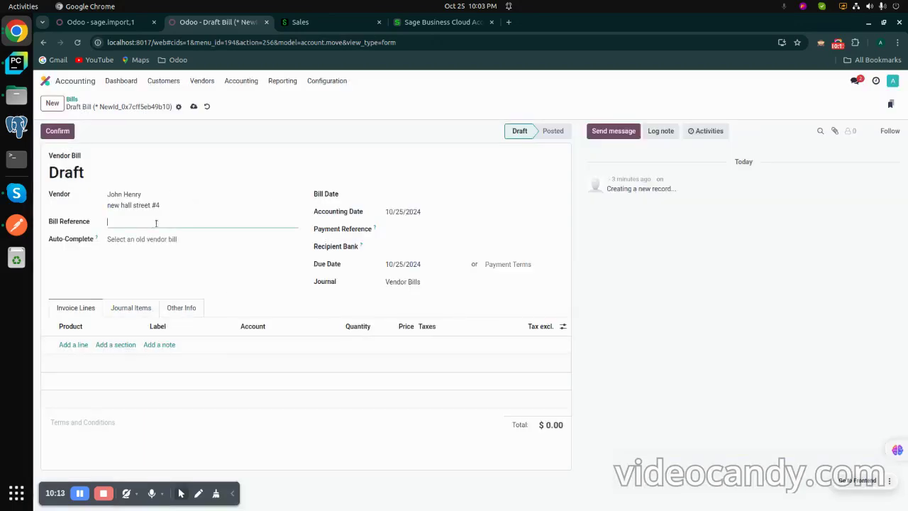
left_click(408, 197)
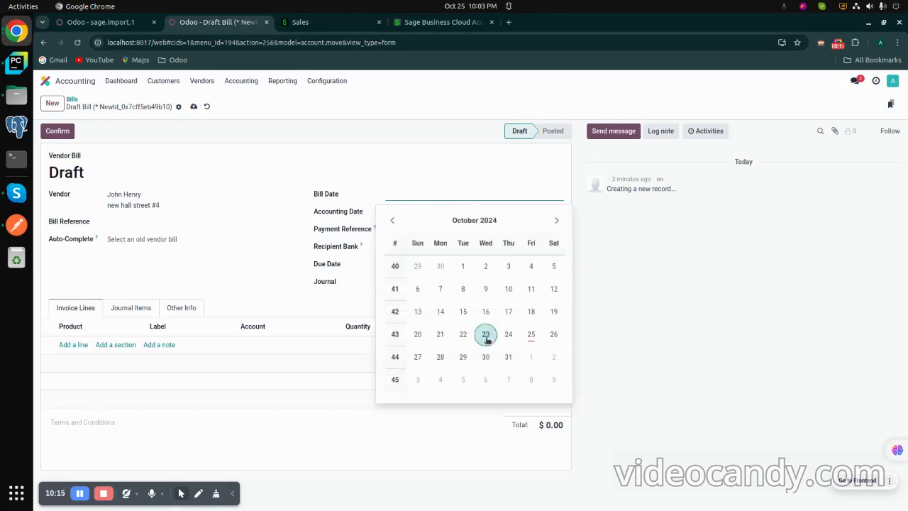
left_click(530, 335)
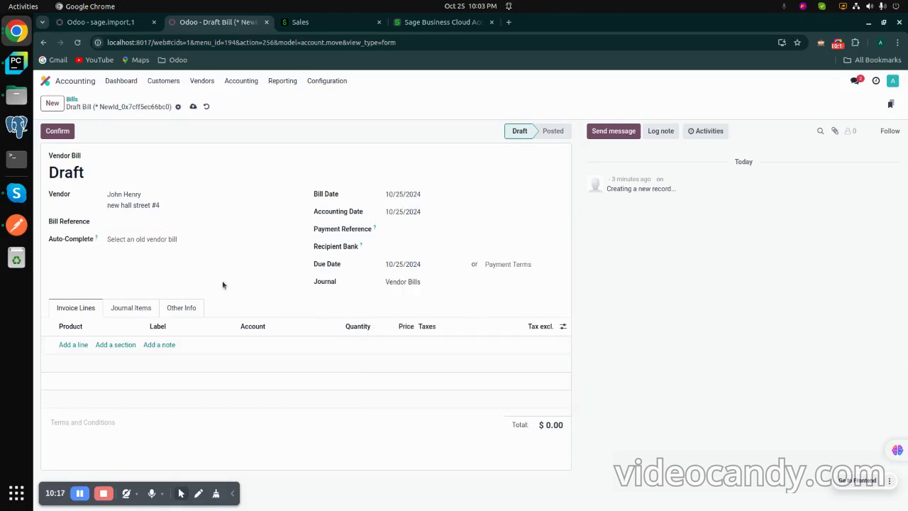
Step: Add an untaxed 'import product to test' line priced 145000 and confirm bill BILL/2024/10/0002
left_click(75, 346)
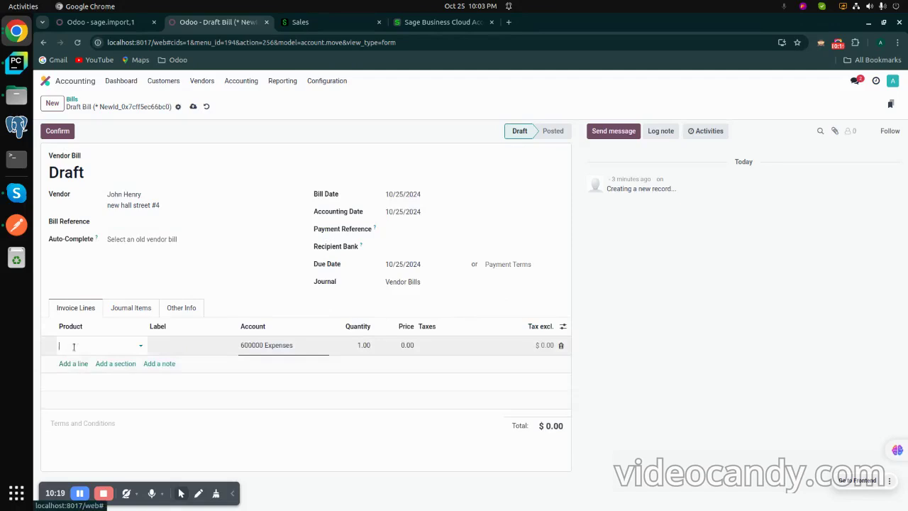
left_click(85, 344)
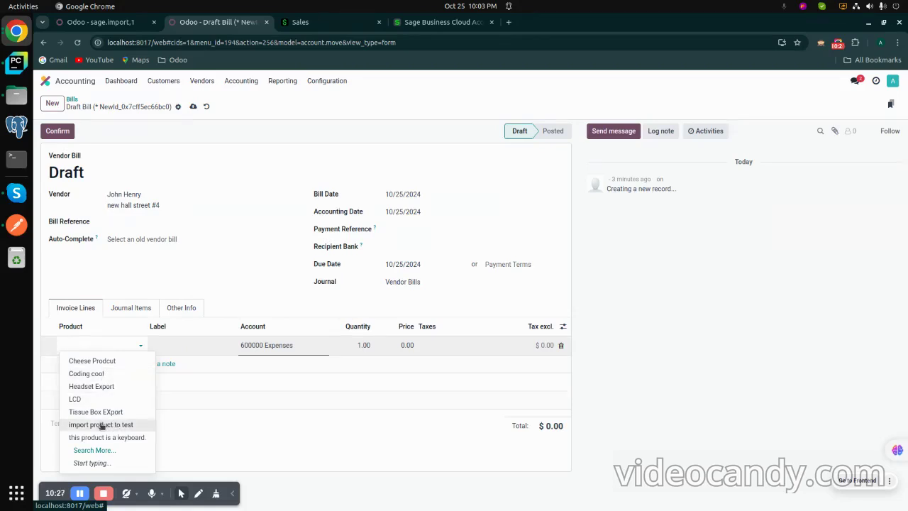
left_click(102, 425)
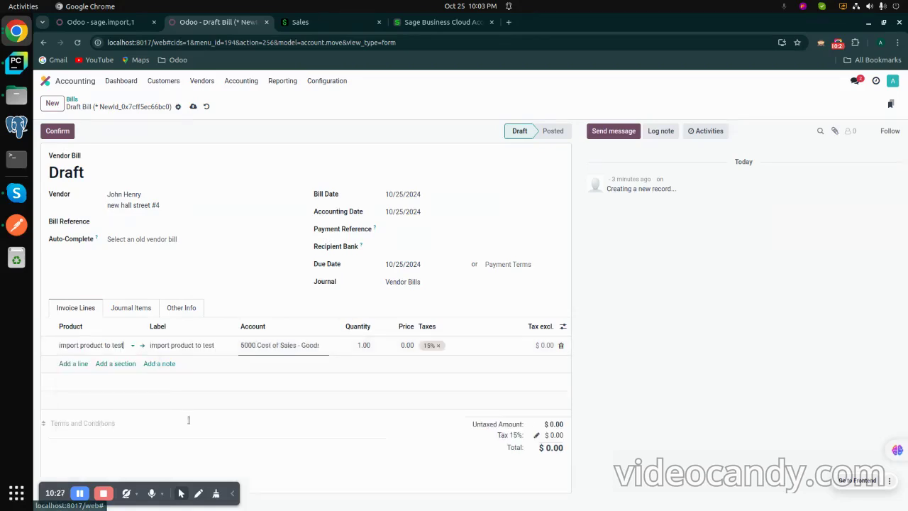
left_click(440, 345)
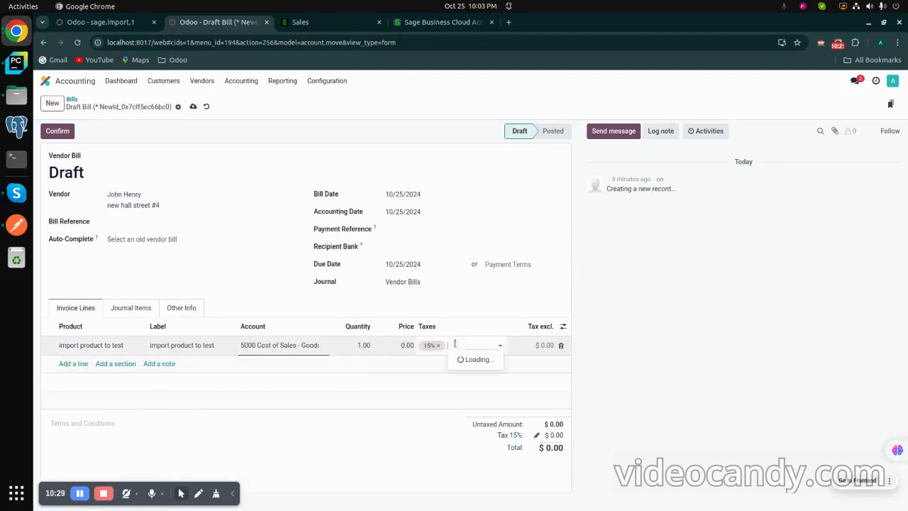
left_click(389, 343)
left_click(365, 359)
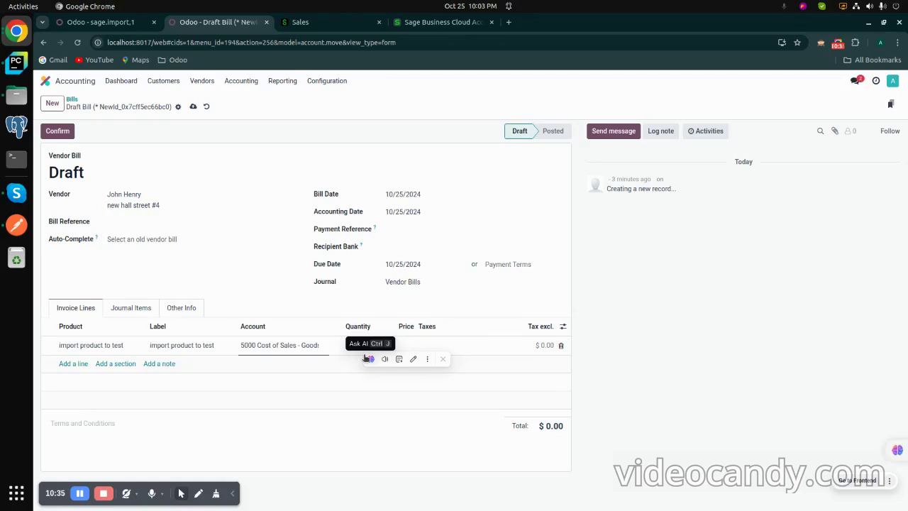
type("145000")
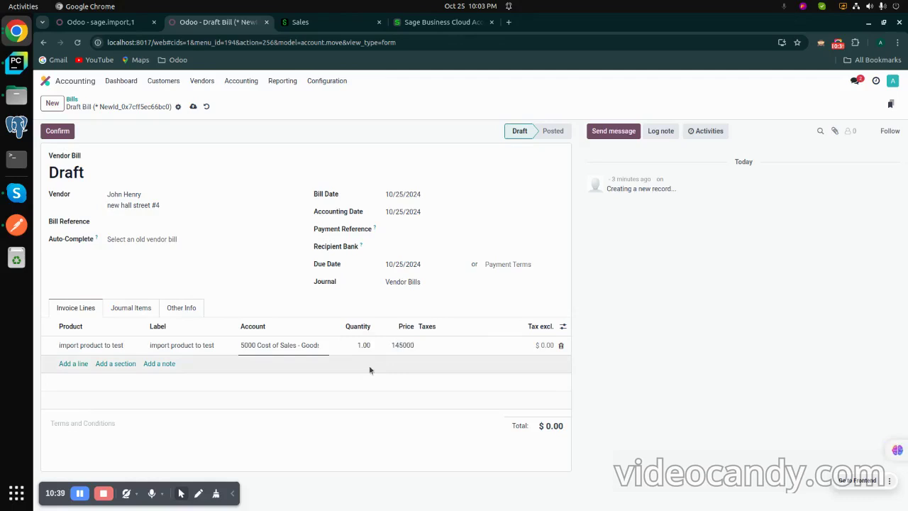
left_click(400, 426)
left_click(58, 132)
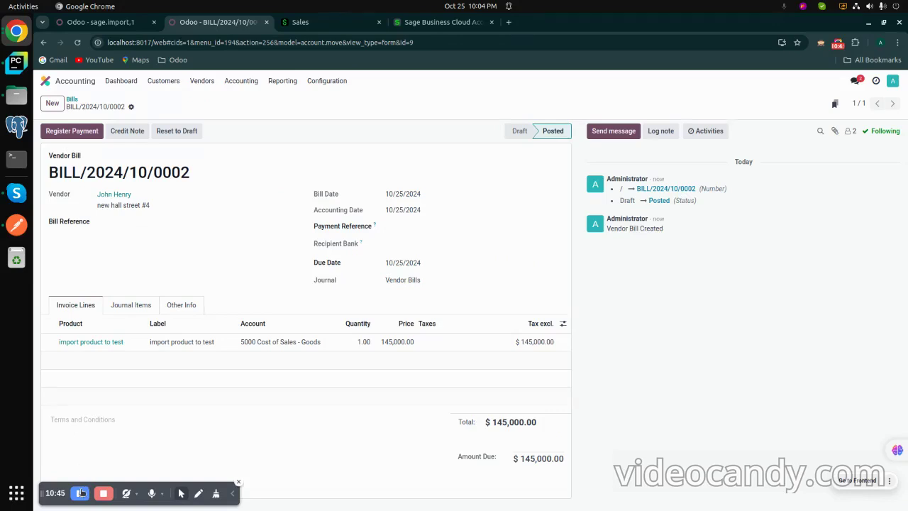
left_click(89, 23)
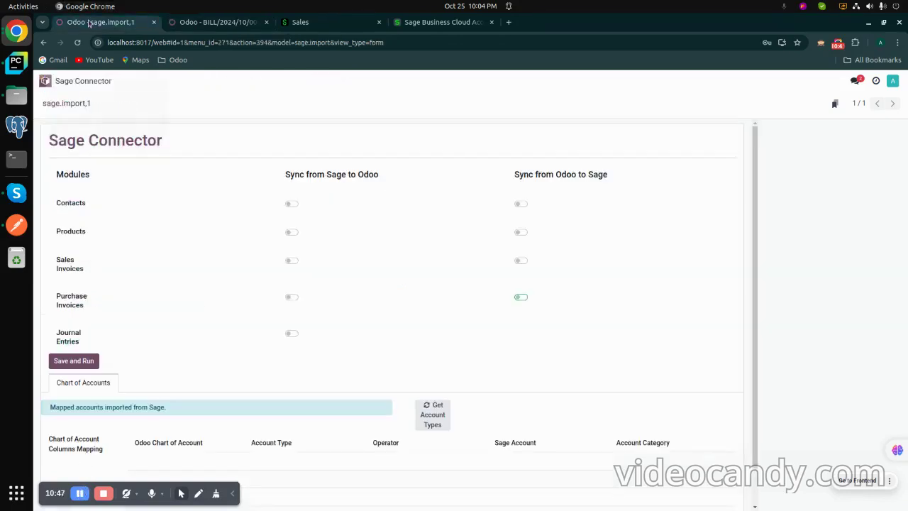
Step: Enable Purchase Invoices under Sync from Odoo to Sage, run it, and view Sage's purchase invoices
left_click(522, 299)
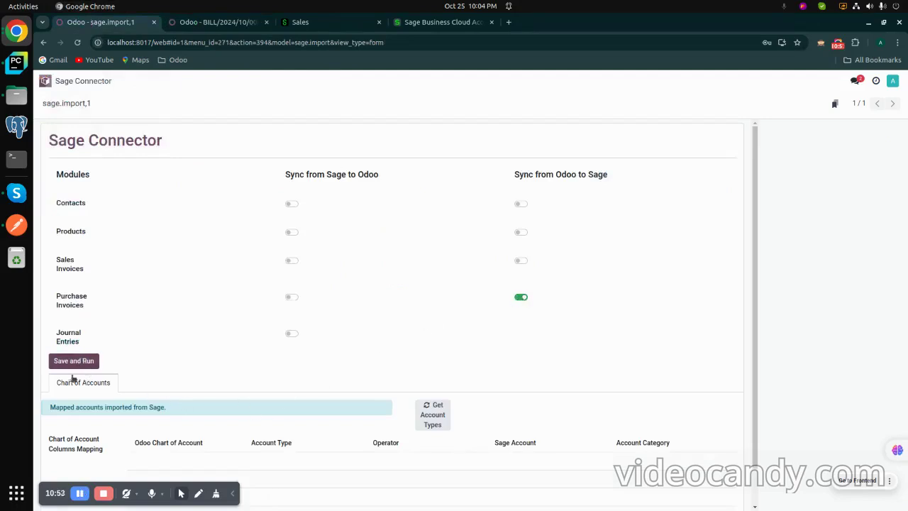
left_click(72, 363)
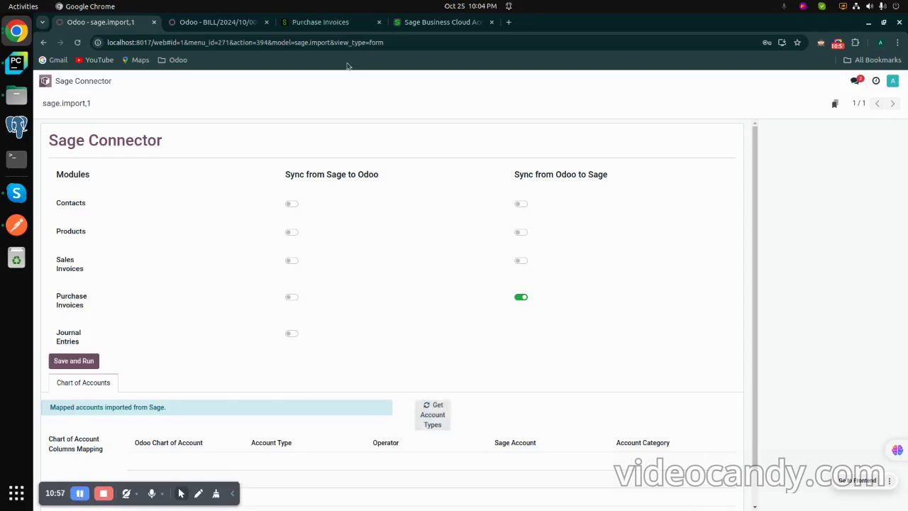
left_click(346, 24)
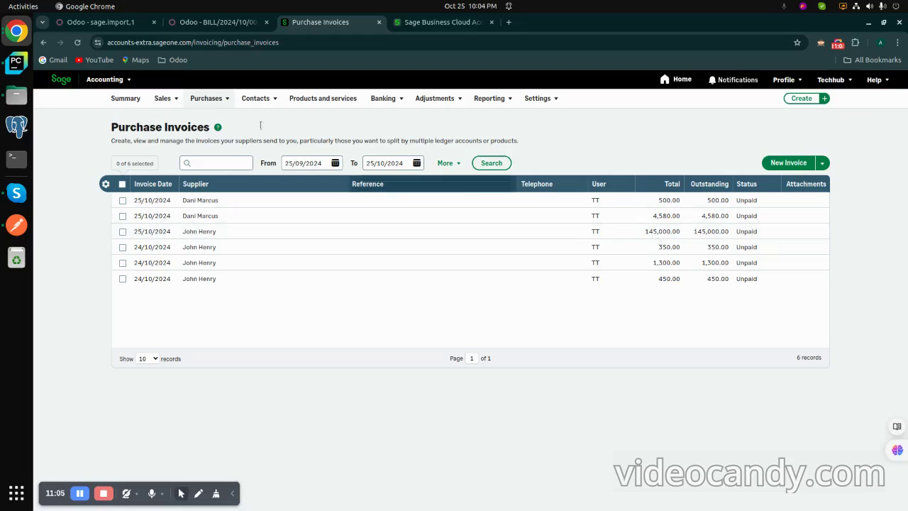
Step: Compare the Odoo bill with Sage's synced £145,000.00 purchase invoice, then return to the Sage Connector
left_click(220, 24)
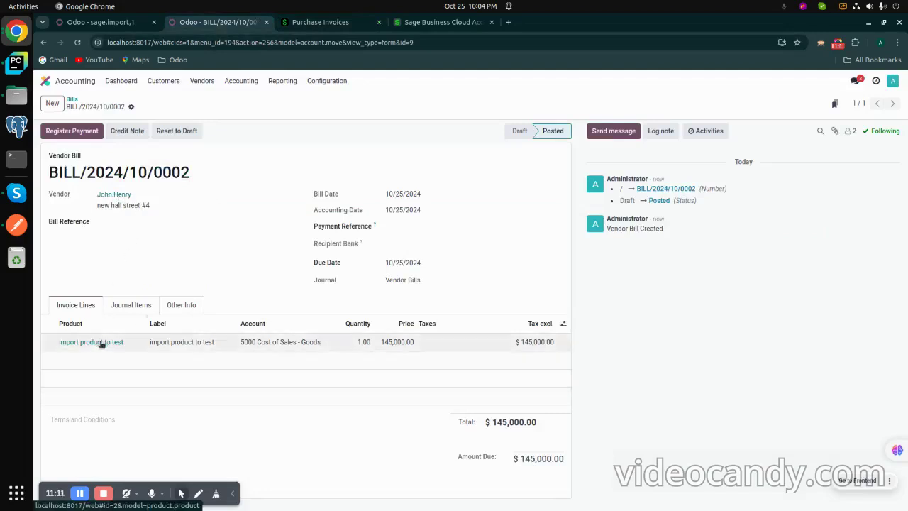
left_click(319, 22)
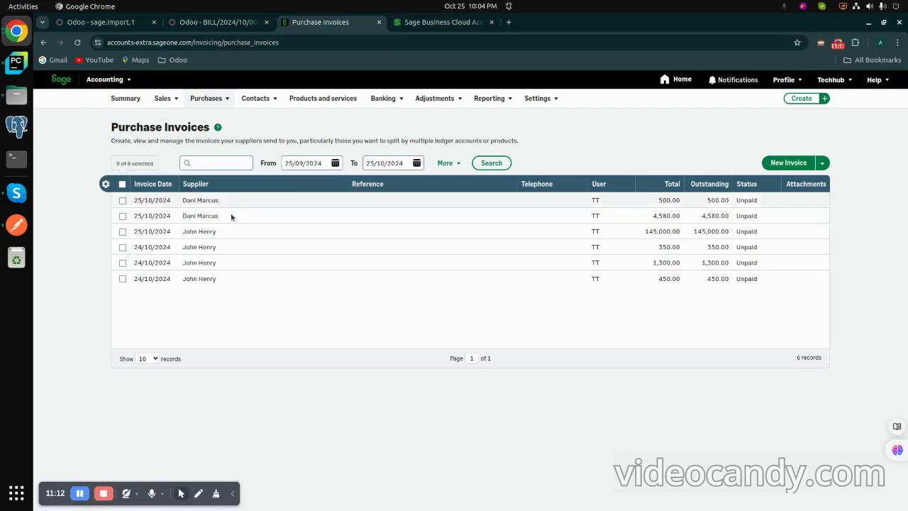
left_click(201, 235)
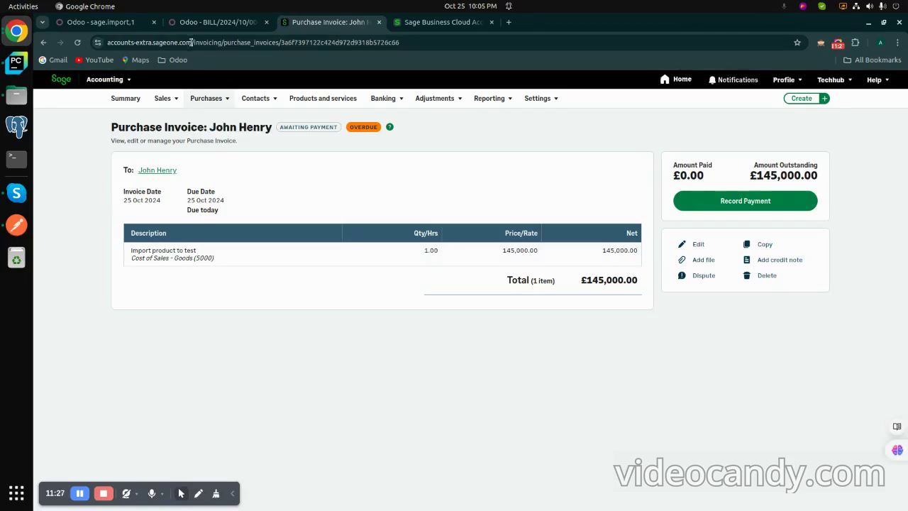
left_click(112, 22)
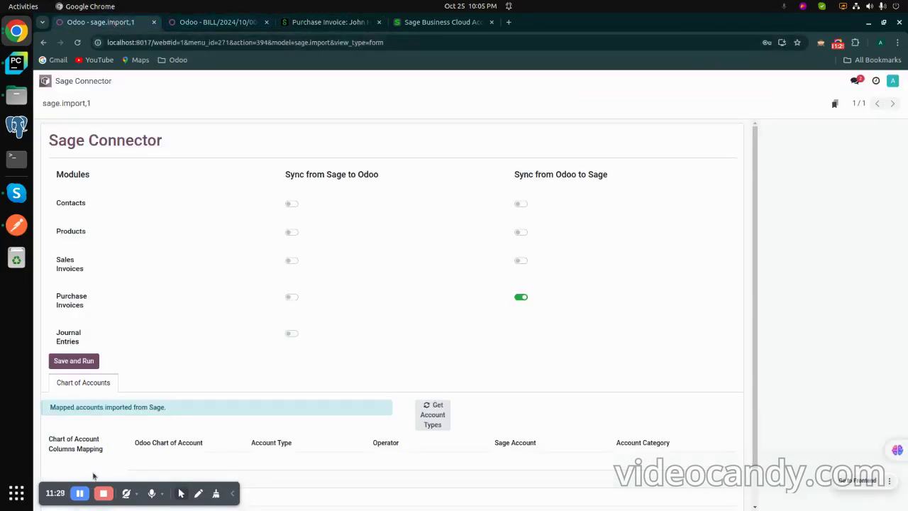